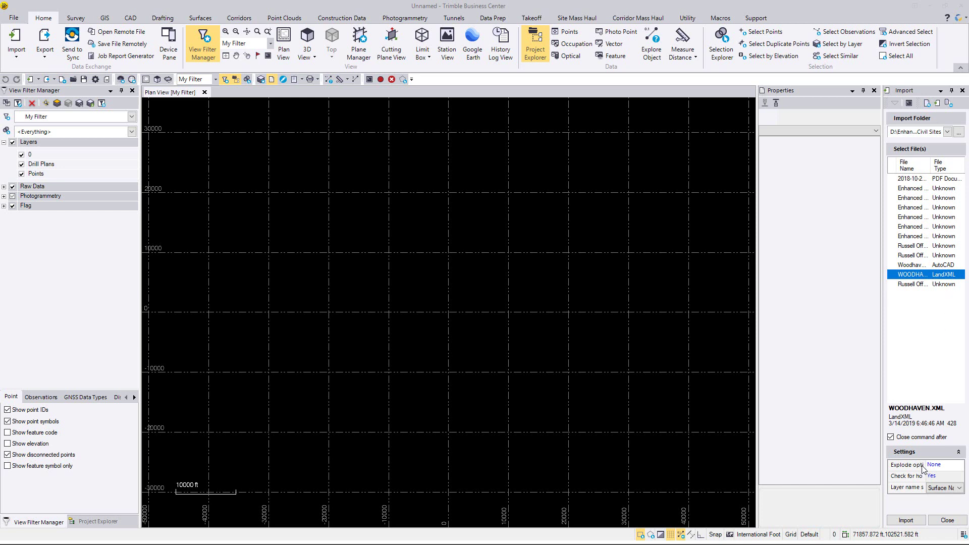
Set the LandXML explode option to Cad points and lines, keeping Surface Name as the layer name source.
left_click_drag(882, 455, 845, 455)
left_click(939, 466)
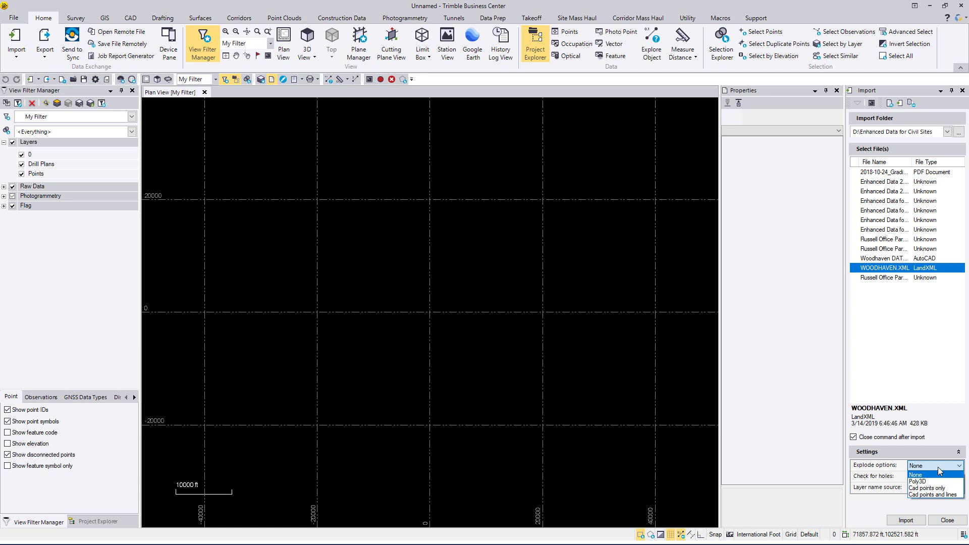
left_click(946, 496)
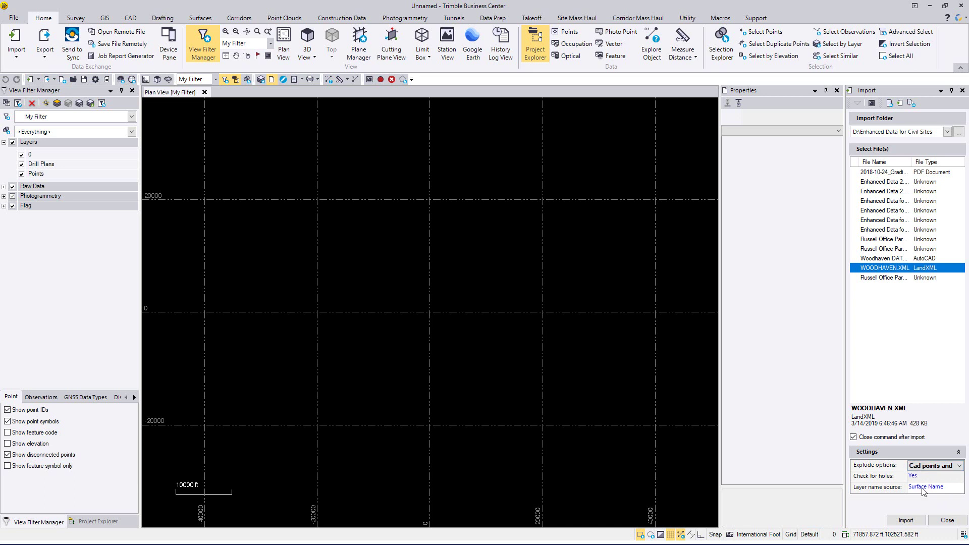
left_click(924, 488)
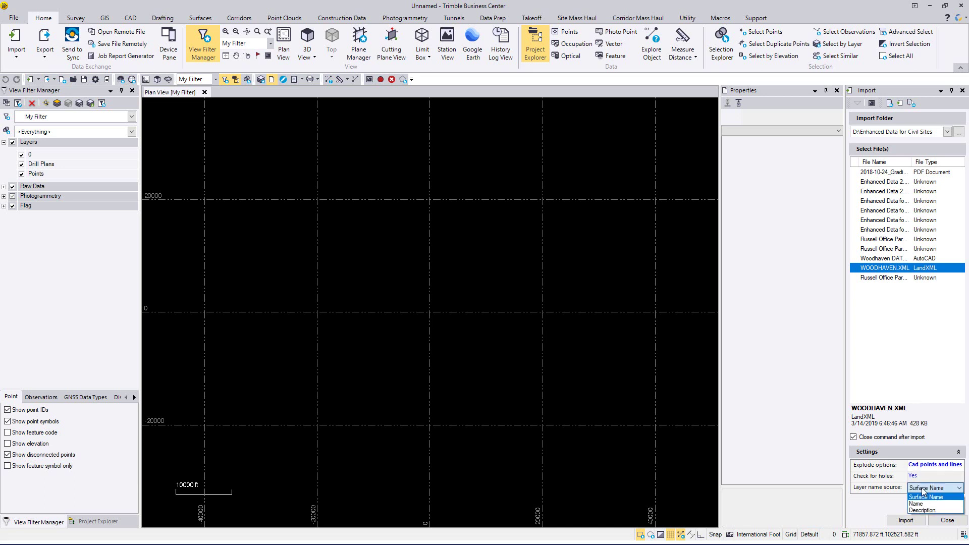
left_click(923, 491)
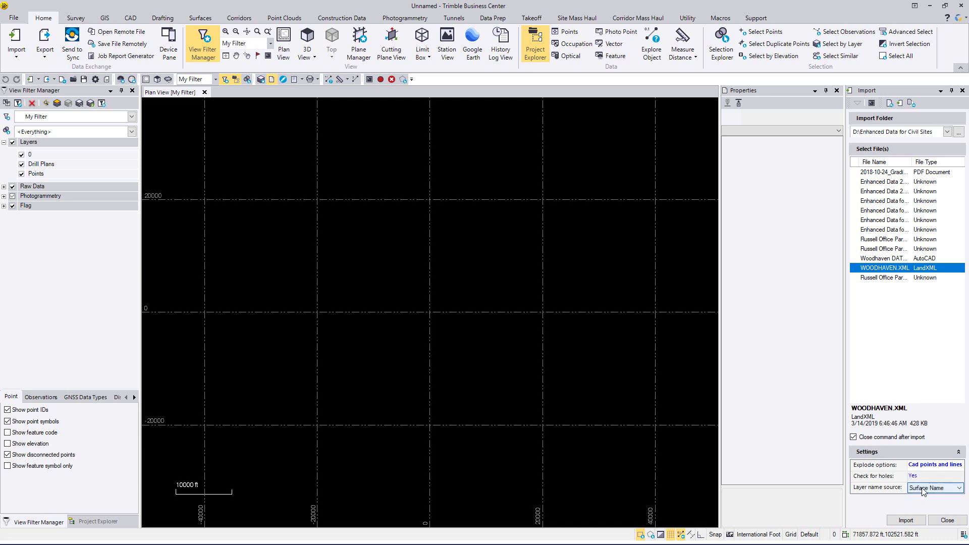
Import WOODHAVEN.XML using both surface definitions, and decline viewing the import summary.
left_click(906, 521)
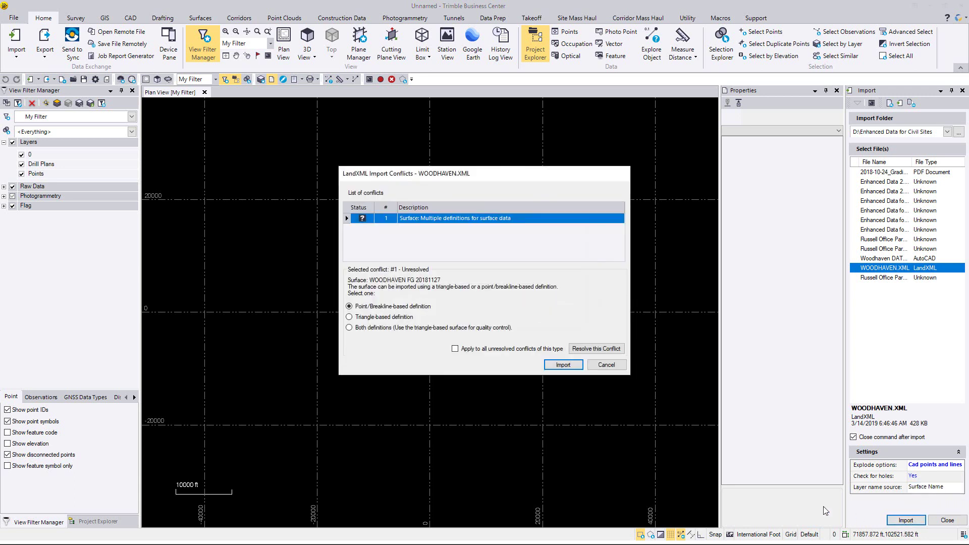
left_click(349, 328)
left_click(567, 364)
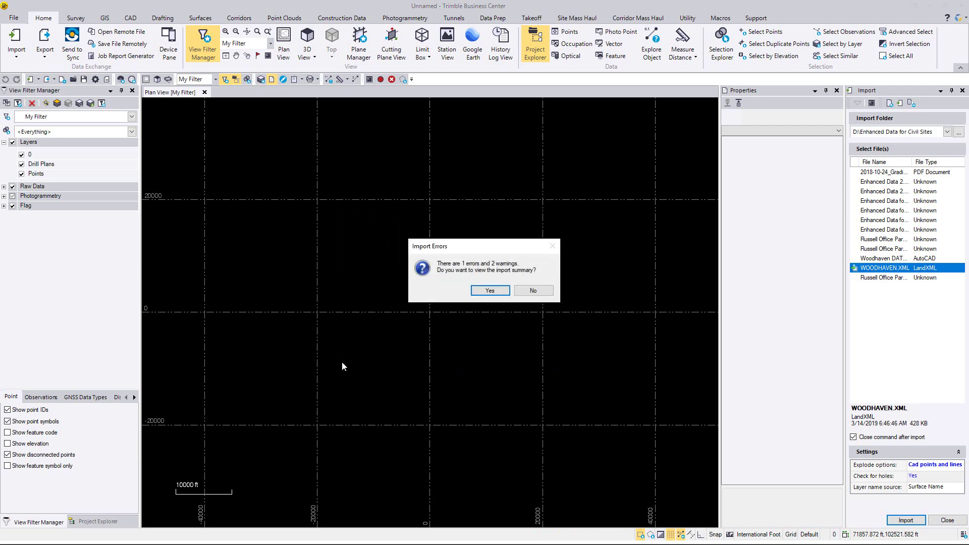
left_click(528, 291)
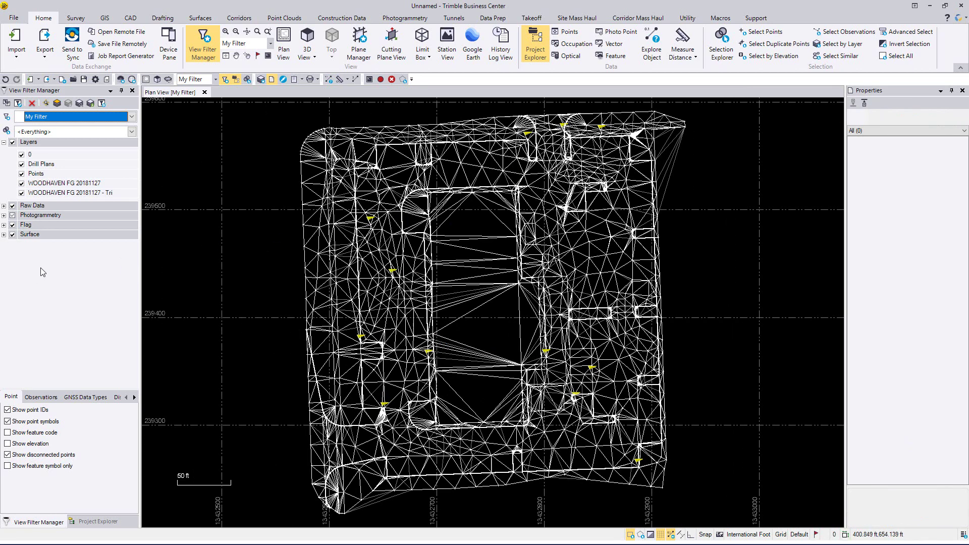
Set the color of the WOODHAVEN FG 20181127 surface to Green.
left_click(4, 235)
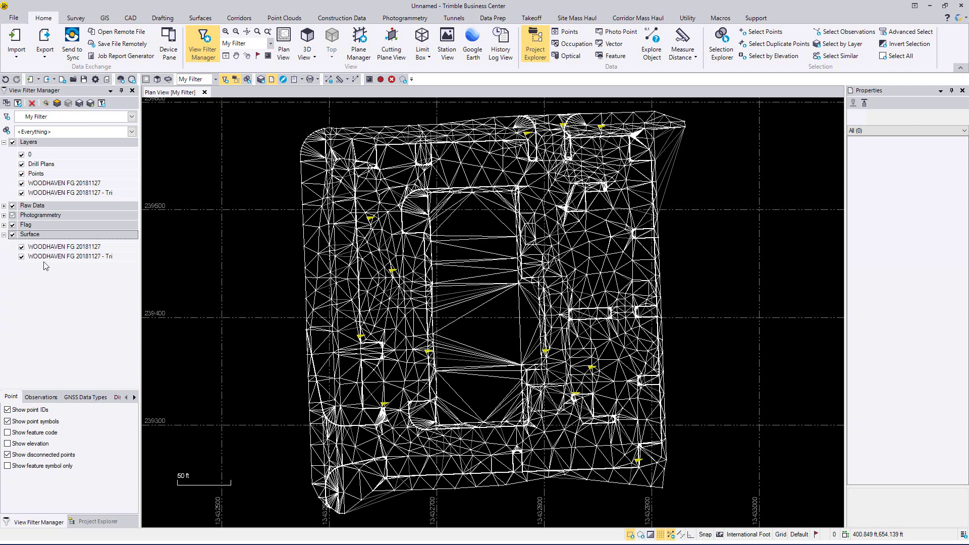
right_click(72, 247)
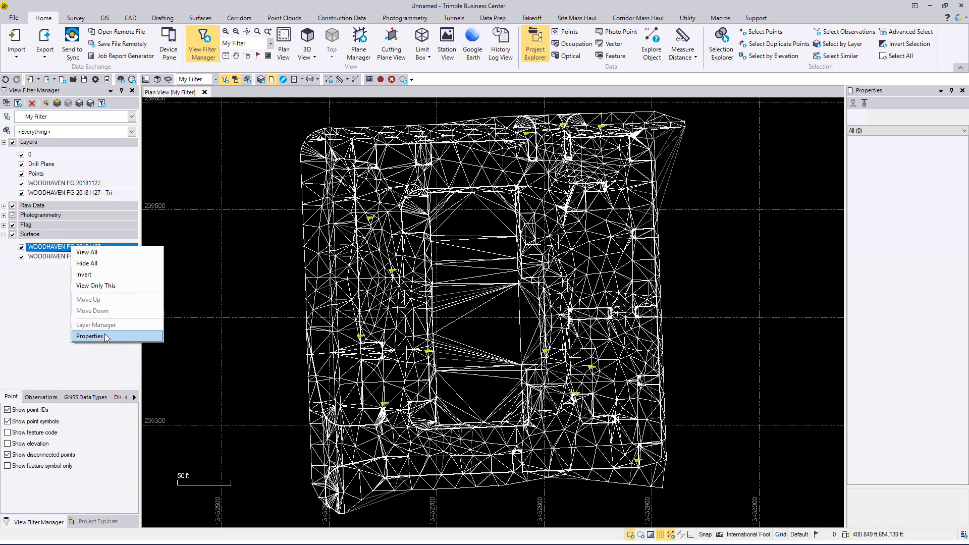
left_click(103, 336)
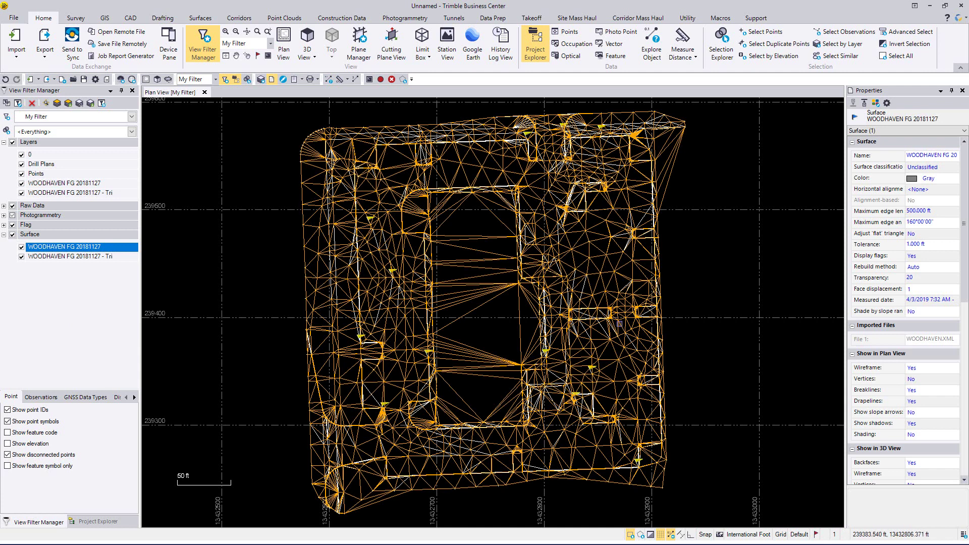
left_click(928, 178)
left_click(931, 180)
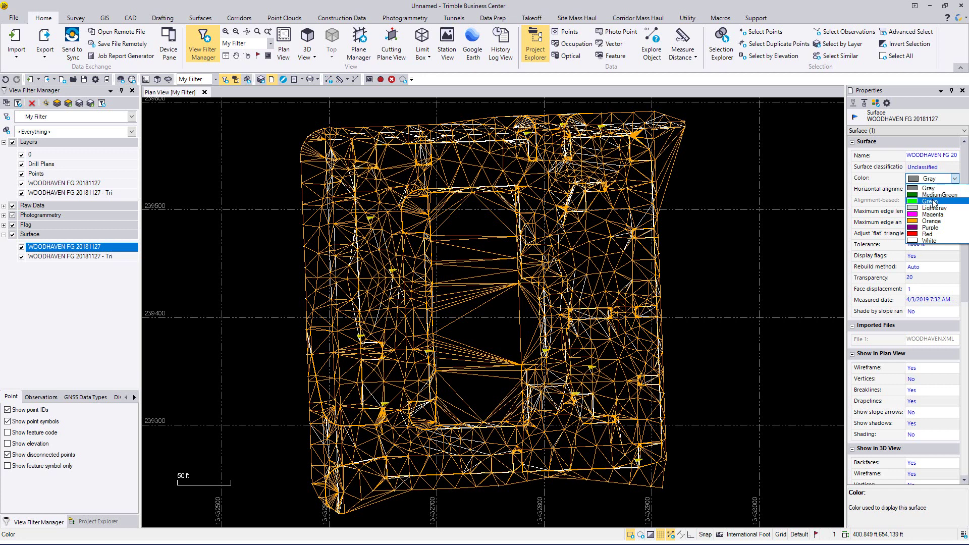
left_click(931, 201)
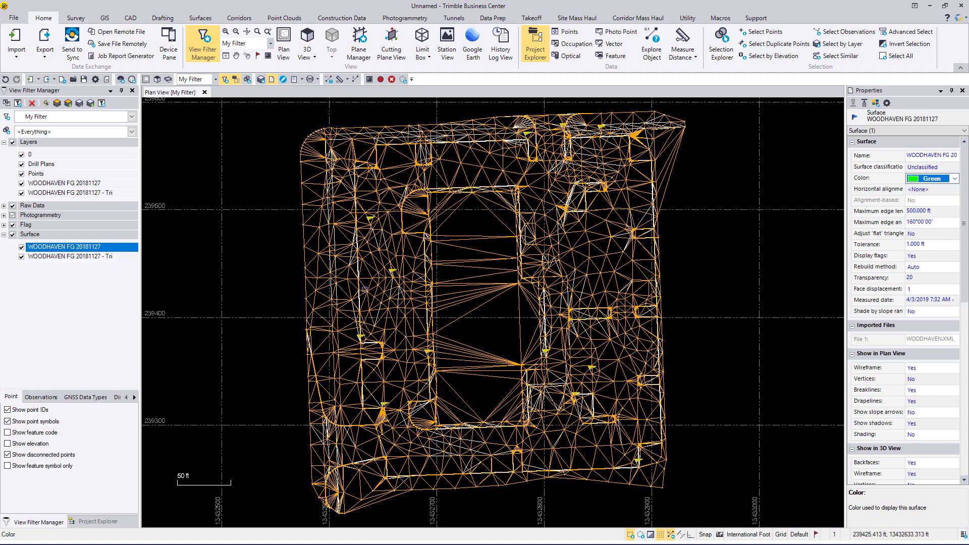
Set the color of the WOODHAVEN FG 20181127 - Tri surface to Cyan and clear the selection.
left_click(69, 258)
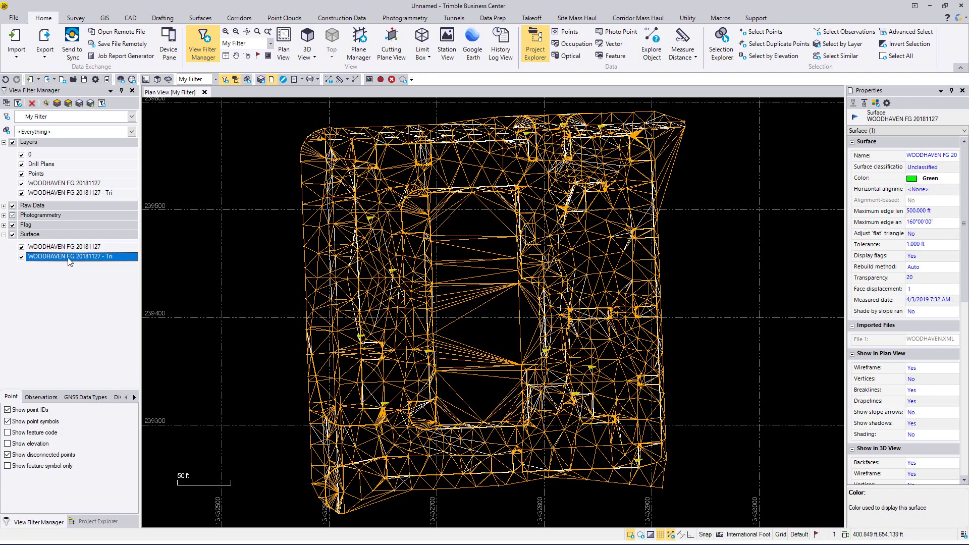
right_click(69, 257)
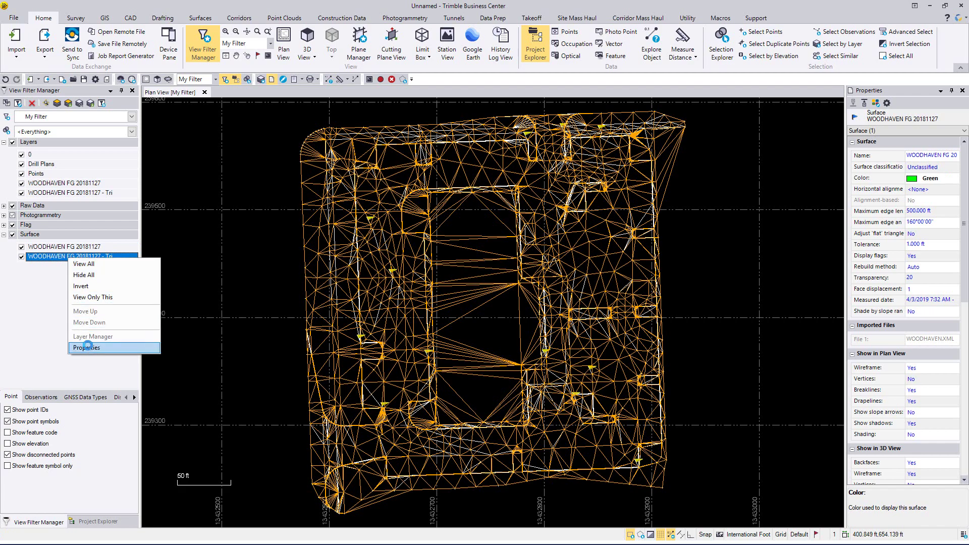
left_click(87, 348)
middle_click_drag(635, 271, 852, 249)
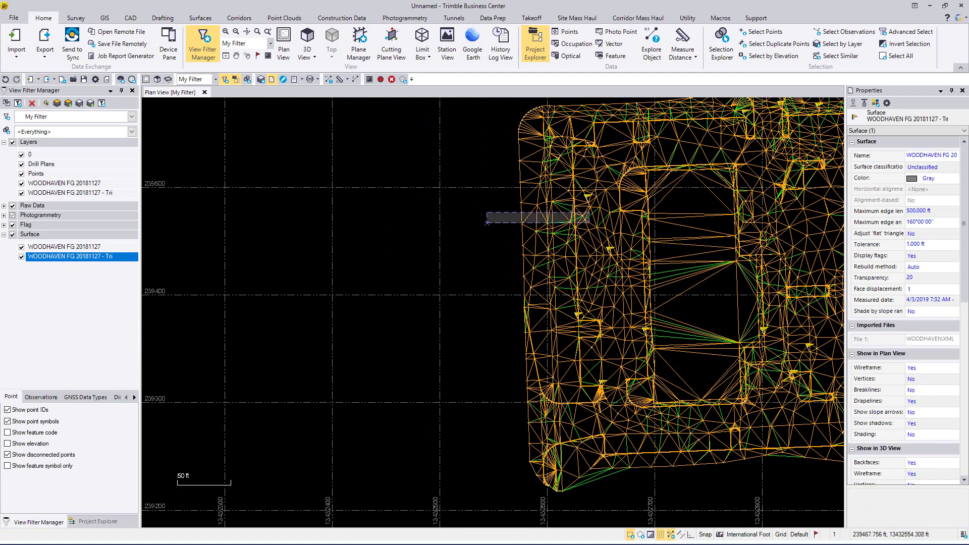
left_click(901, 55)
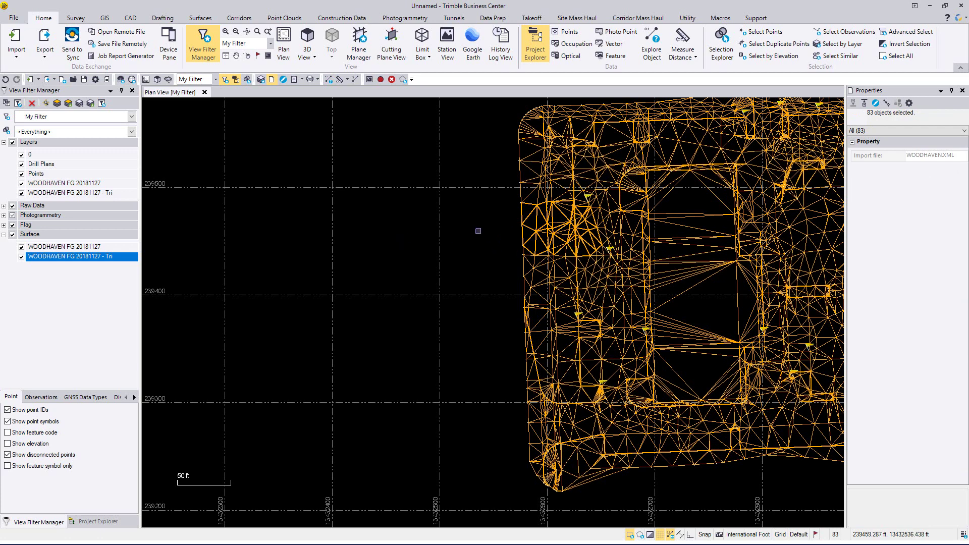
middle_click_drag(373, 242, 219, 275)
right_click(71, 258)
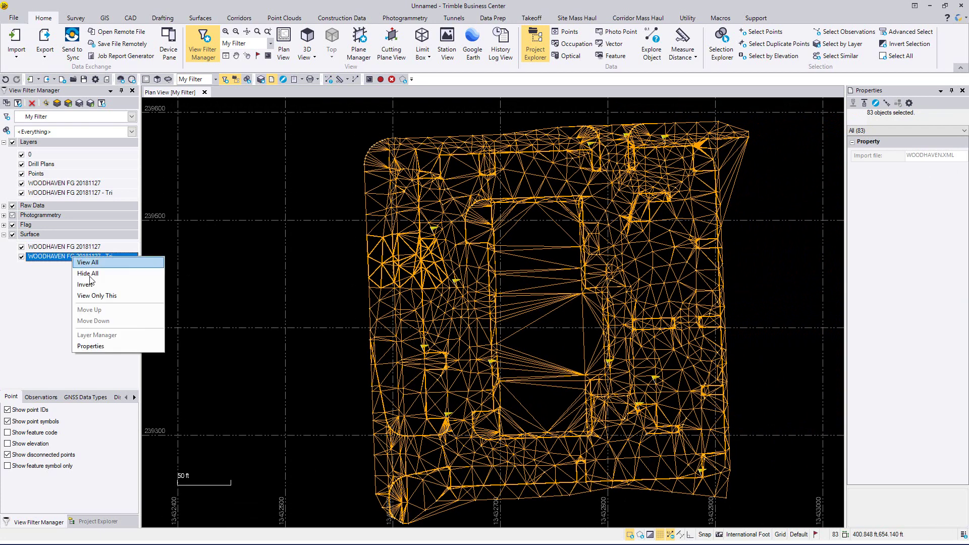
left_click(88, 346)
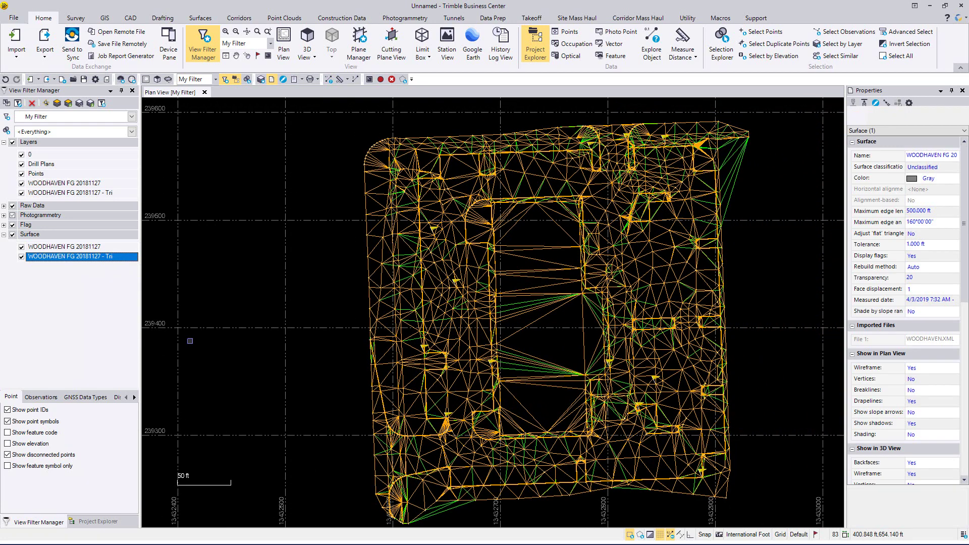
left_click(935, 181)
scroll(946, 216, "up", 2)
left_click(940, 216)
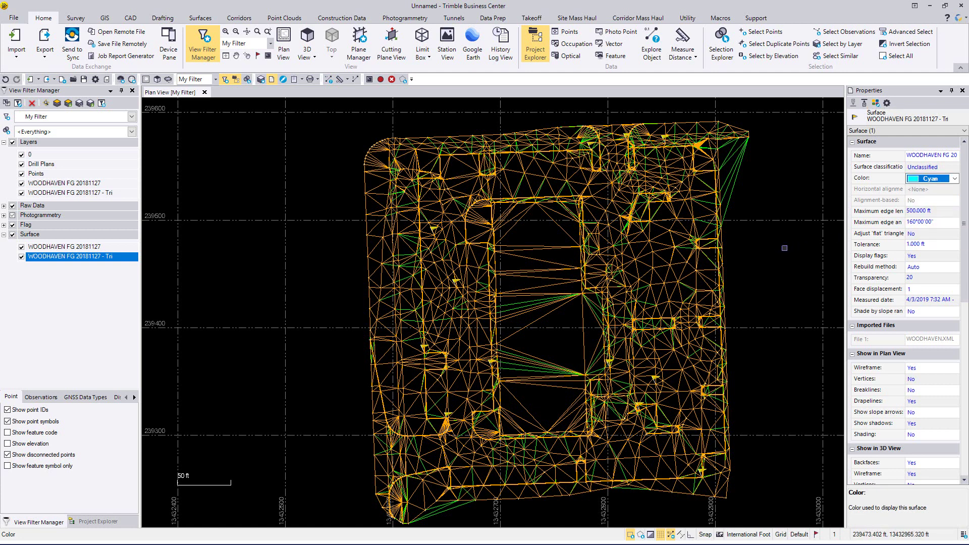
scroll(784, 248, "up", 3)
left_click(674, 258)
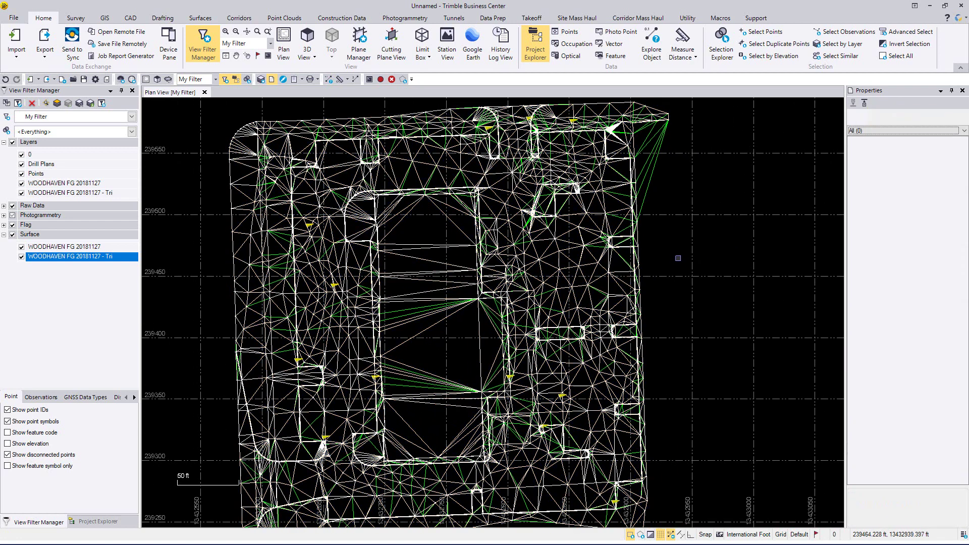
Hide the WOODHAVEN FG 20181127 and WOODHAVEN FG 20181127 - Tri layers to compare the two surfaces in plan.
left_click(21, 183)
left_click(21, 193)
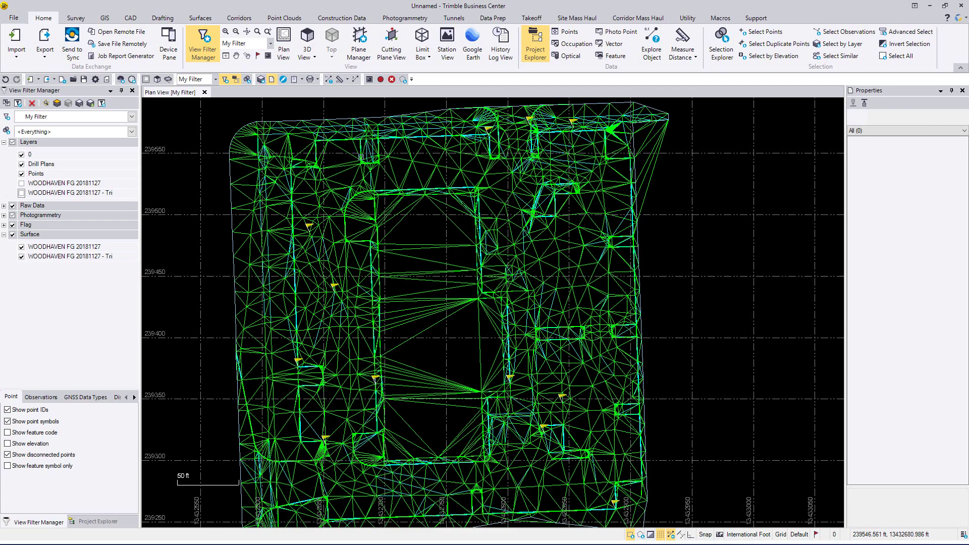
scroll(358, 154, "up", 2)
scroll(375, 215, "up", 2)
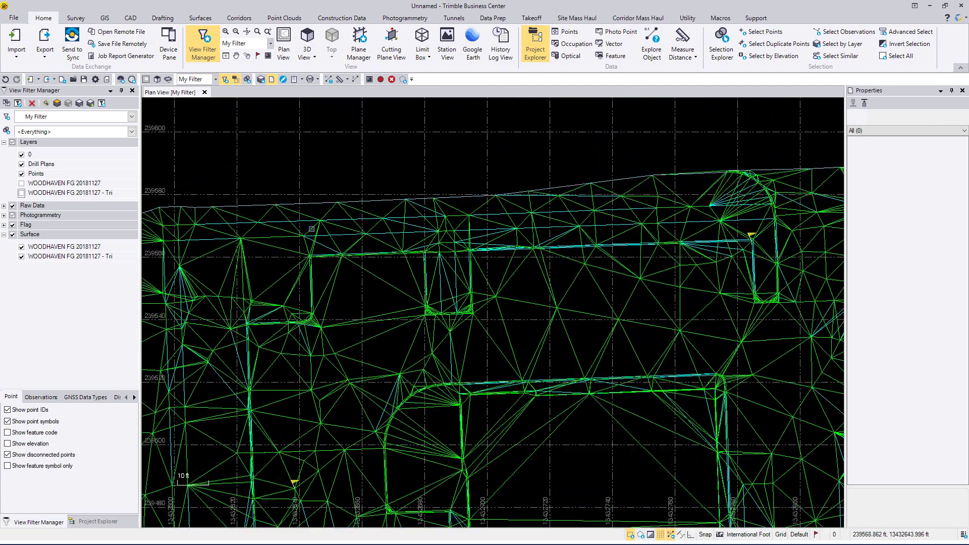
middle_click_drag(725, 257, 582, 243)
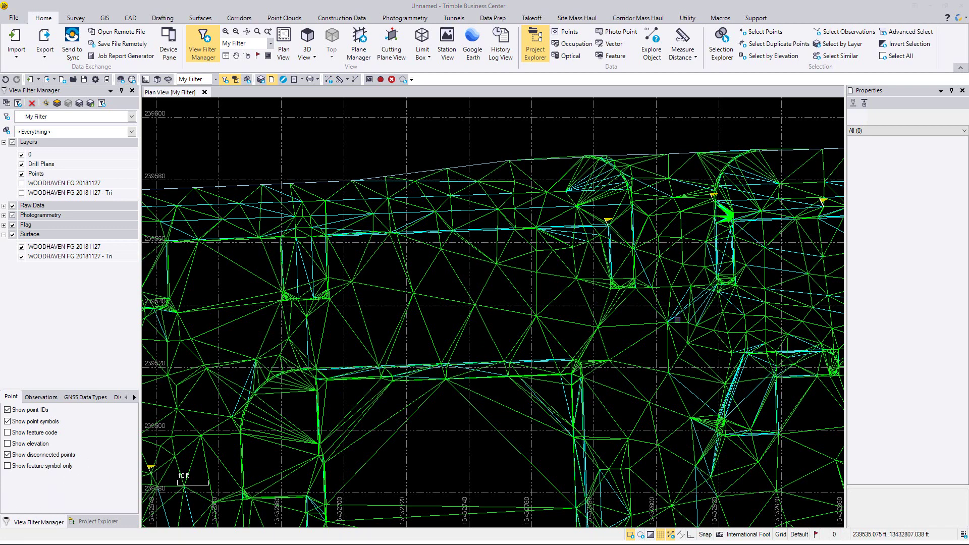
middle_click_drag(643, 316, 702, 321)
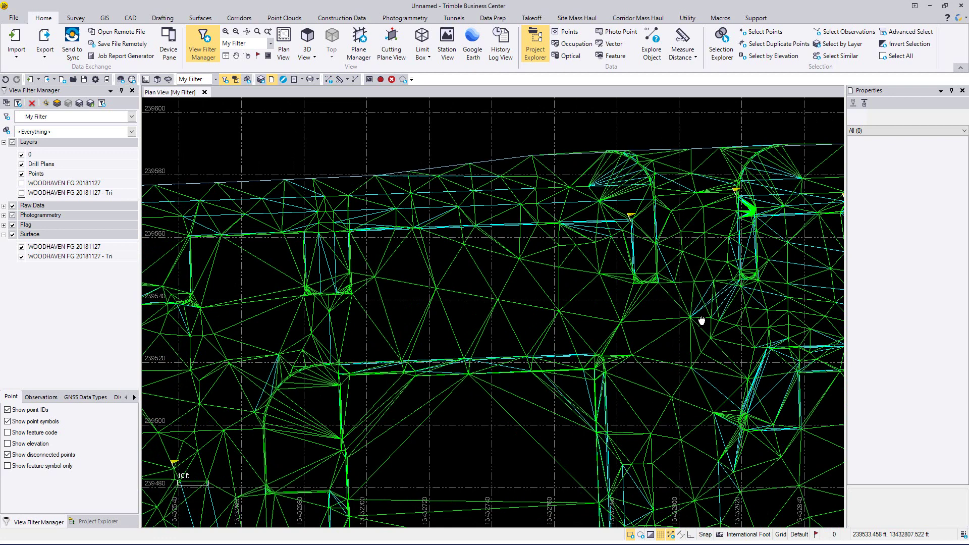
Slice both surfaces with the Surface Slicer along a line about 25 ft long across the small island near the site's north edge.
left_click(169, 79)
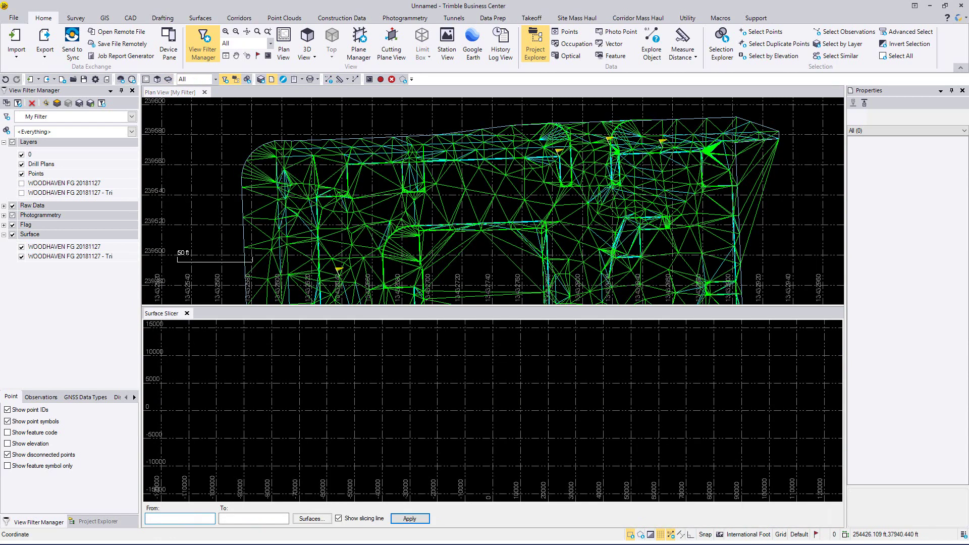
scroll(412, 179, "up", 3)
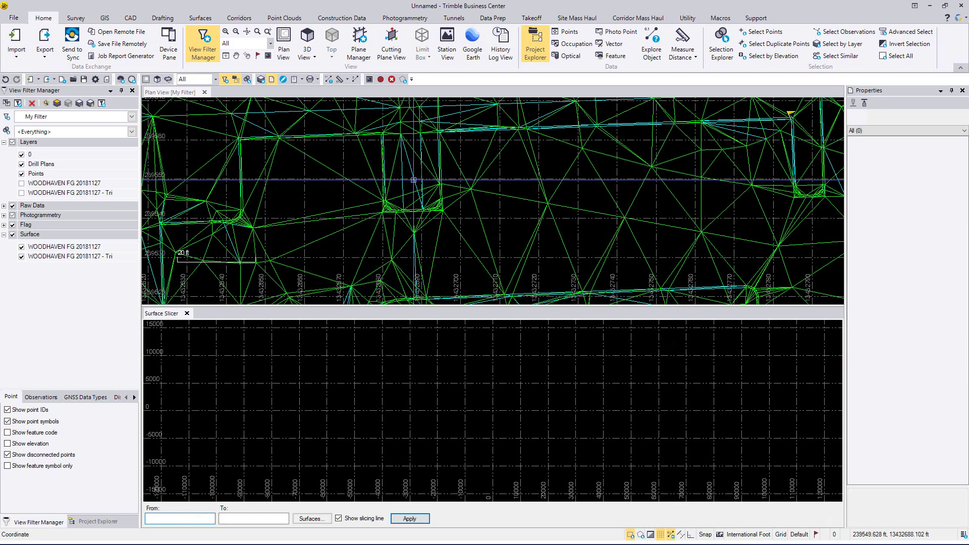
scroll(414, 179, "up", 2)
left_click(337, 169)
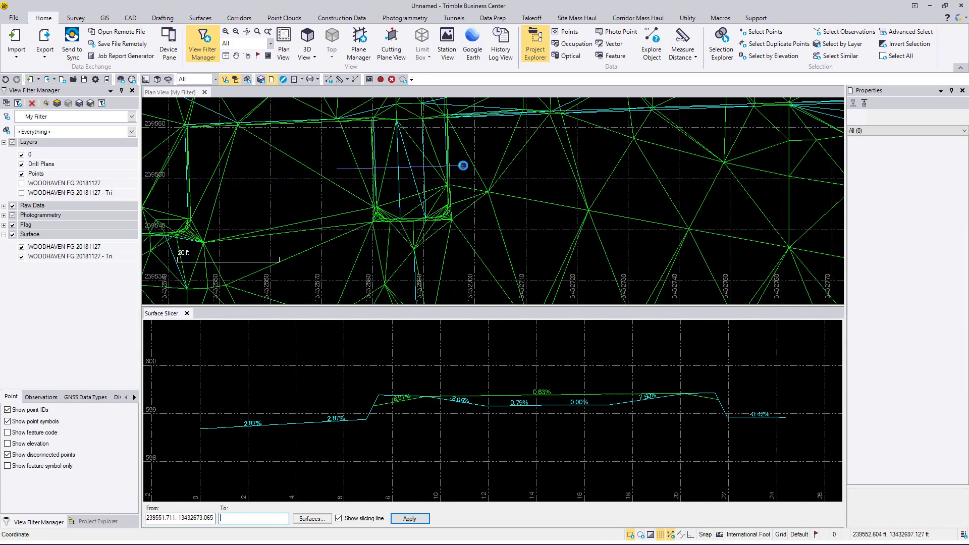
left_click(464, 167)
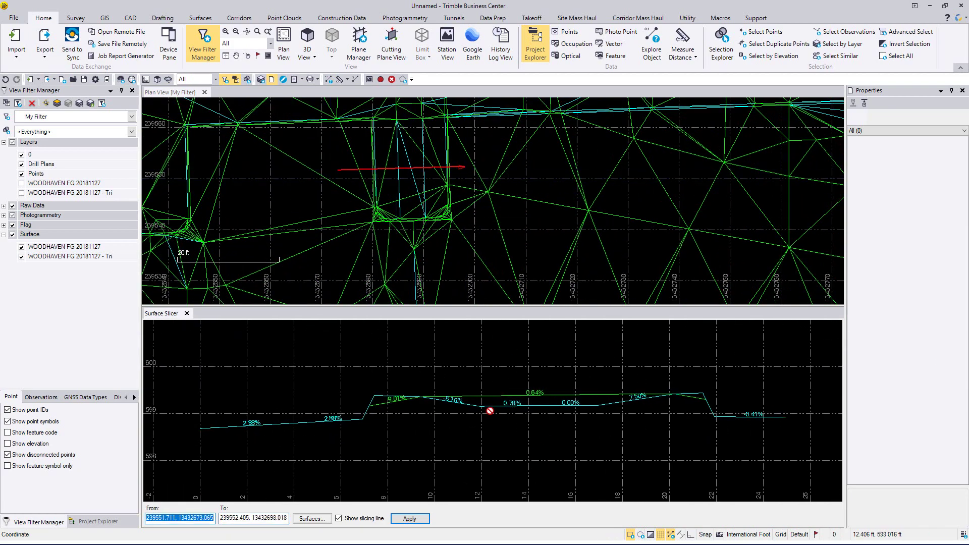
middle_click_drag(493, 410, 406, 381)
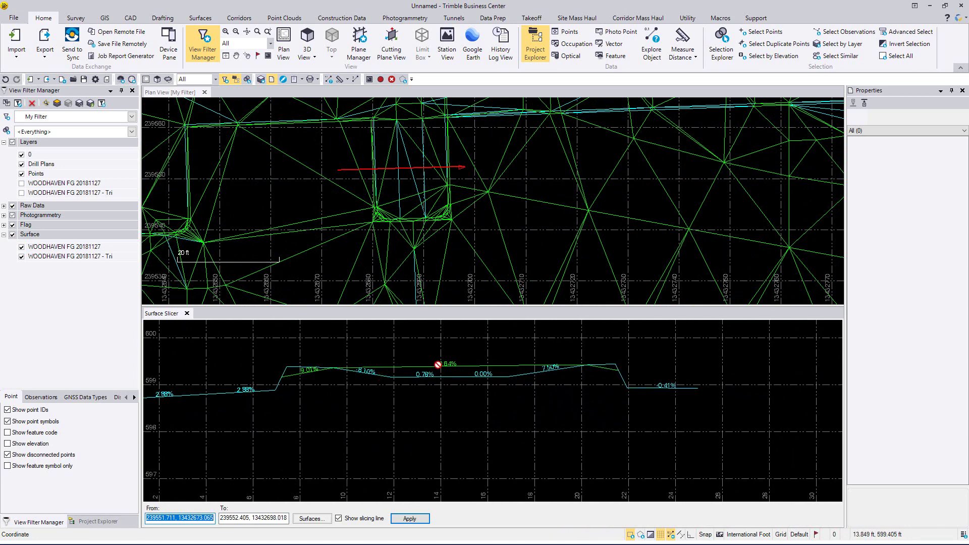
middle_click_drag(479, 368, 487, 365)
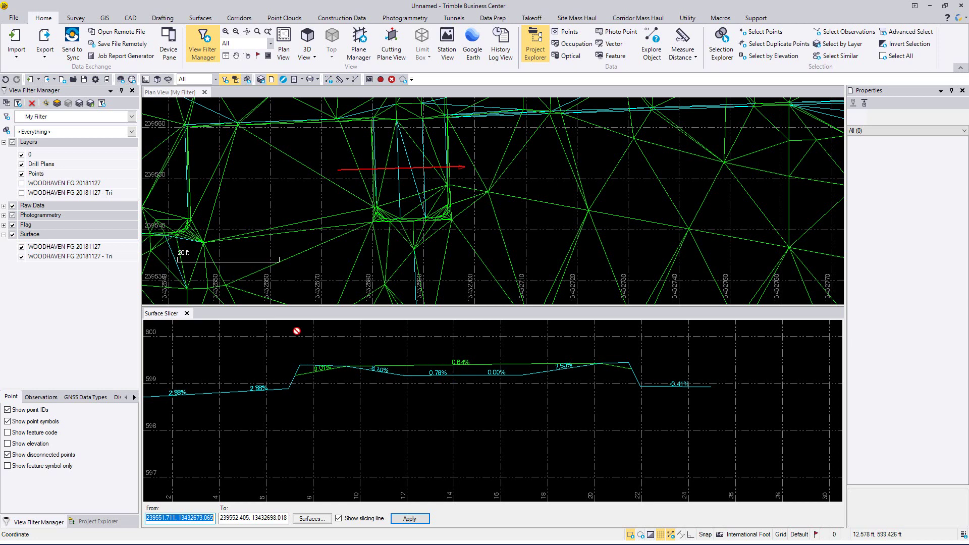
Hide both Woodhaven surfaces, show their two exploded linework layers, and close the Surface Slicer.
left_click(21, 256)
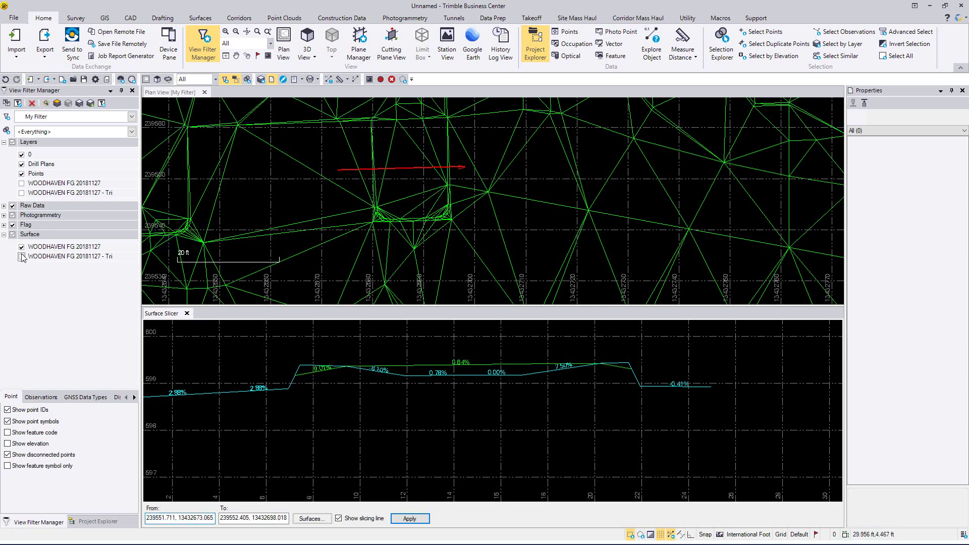
left_click(21, 247)
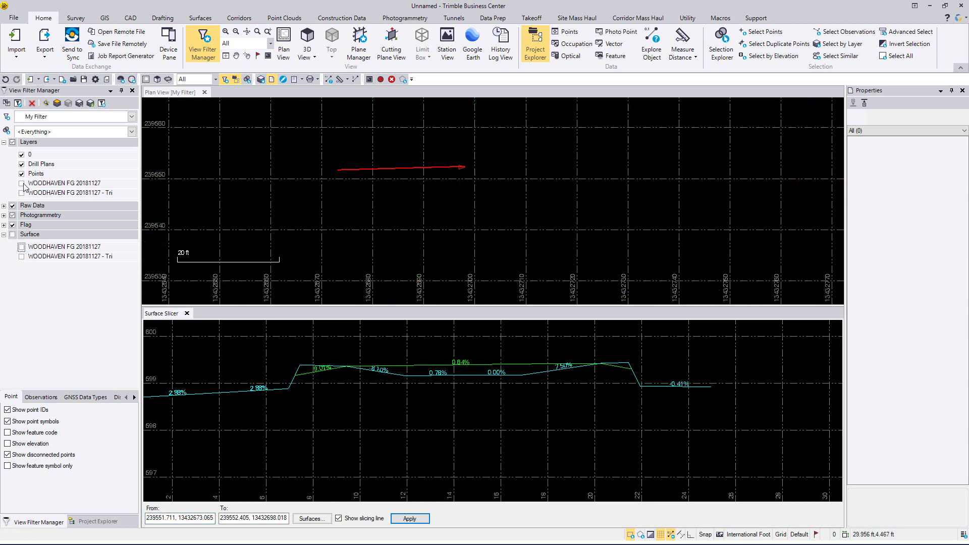
left_click(22, 184)
left_click(21, 193)
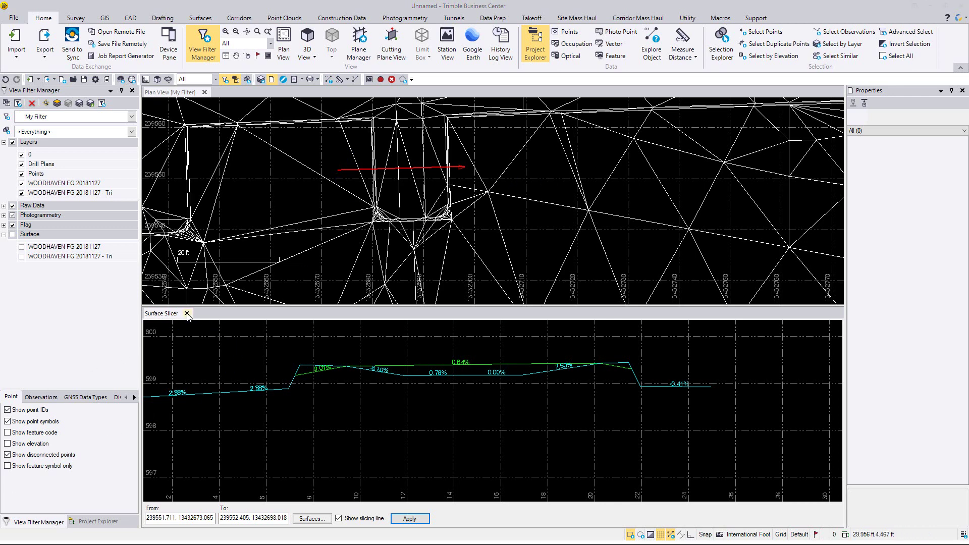
left_click(187, 314)
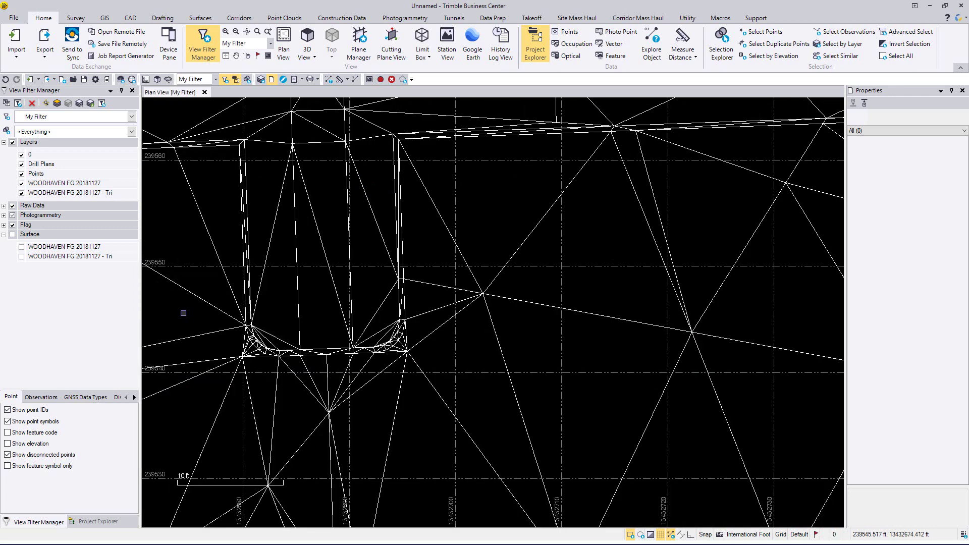
Show the WOODHAVEN FG 20181127 surface again, hide both exploded Woodhaven linework layers, and clear the selection.
right_click(58, 247)
left_click(92, 331)
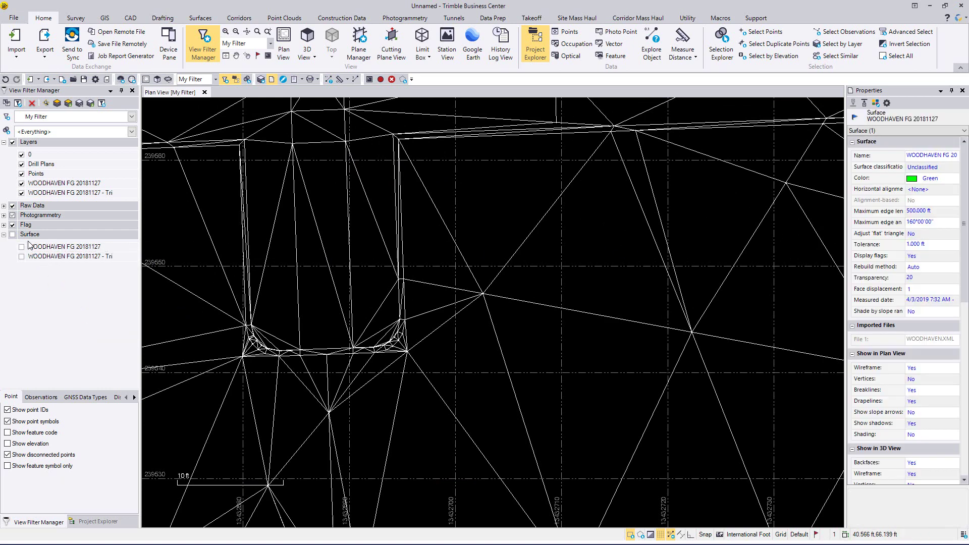
left_click(21, 247)
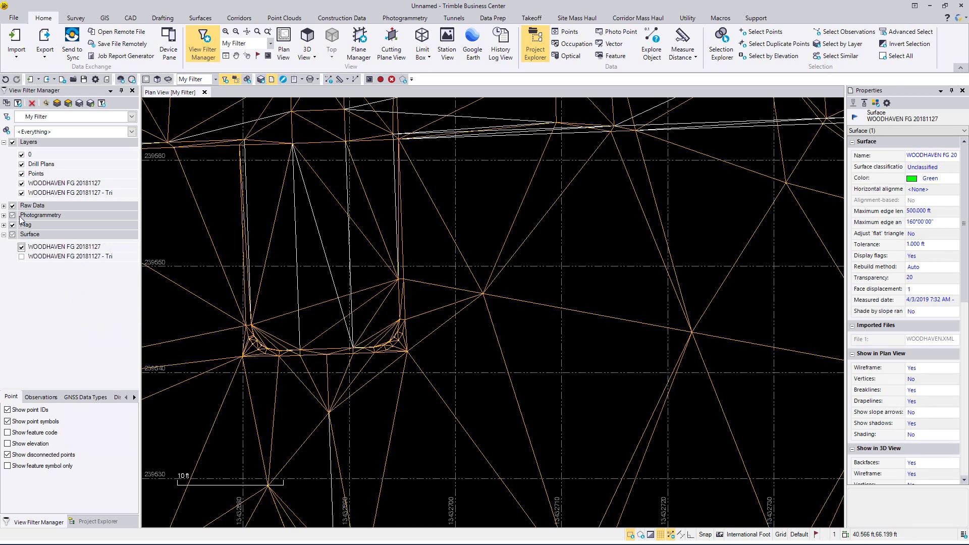
left_click(21, 184)
left_click(21, 193)
middle_click_drag(674, 265, 571, 269)
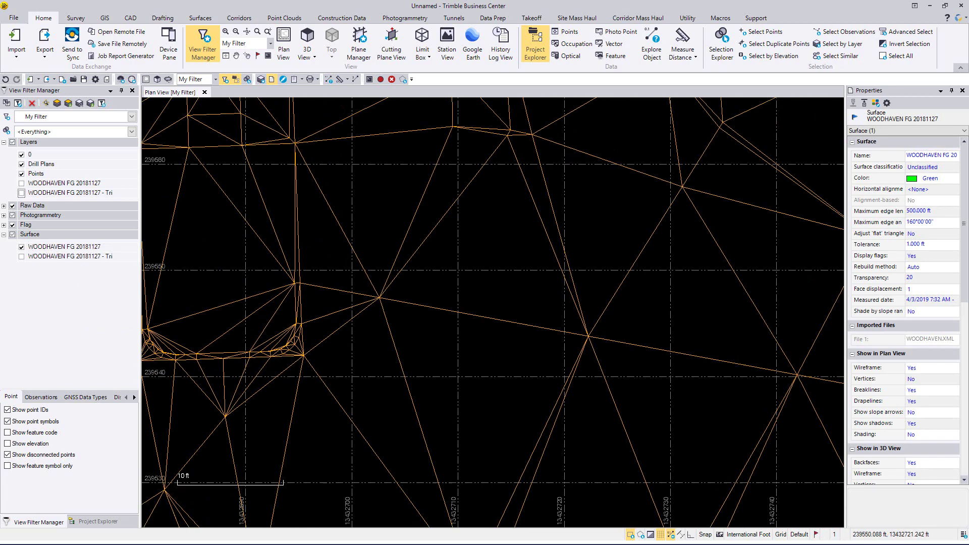
key("Escape")
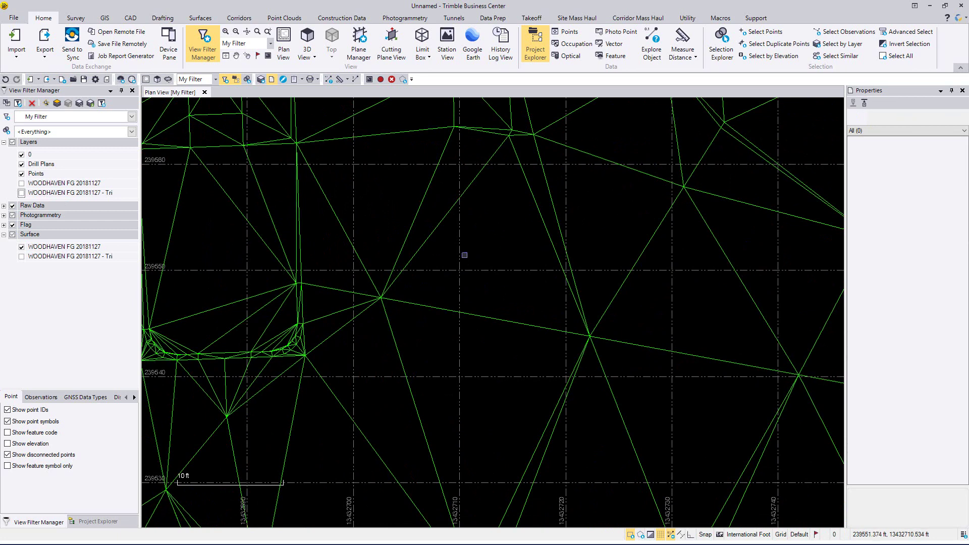
Turn on vertices in plan view for the WOODHAVEN FG 20181127 surface and clear the selection.
left_click(436, 240)
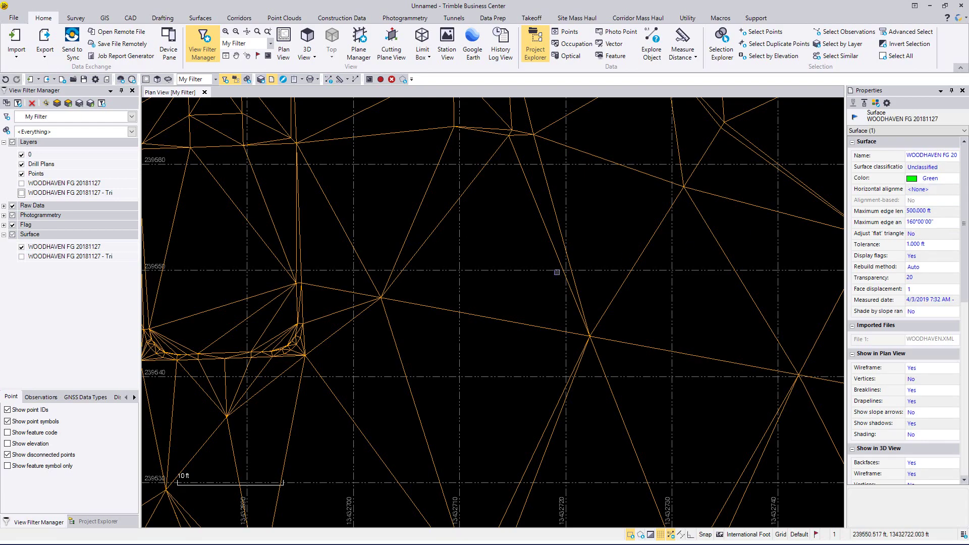
scroll(504, 265, "down", 5)
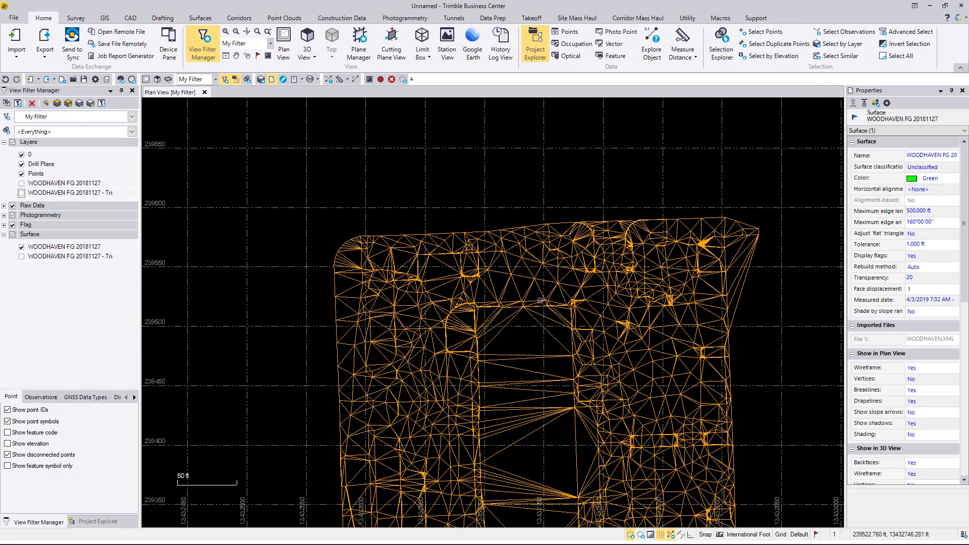
middle_click_drag(505, 265, 401, 159)
scroll(487, 225, "up", 3)
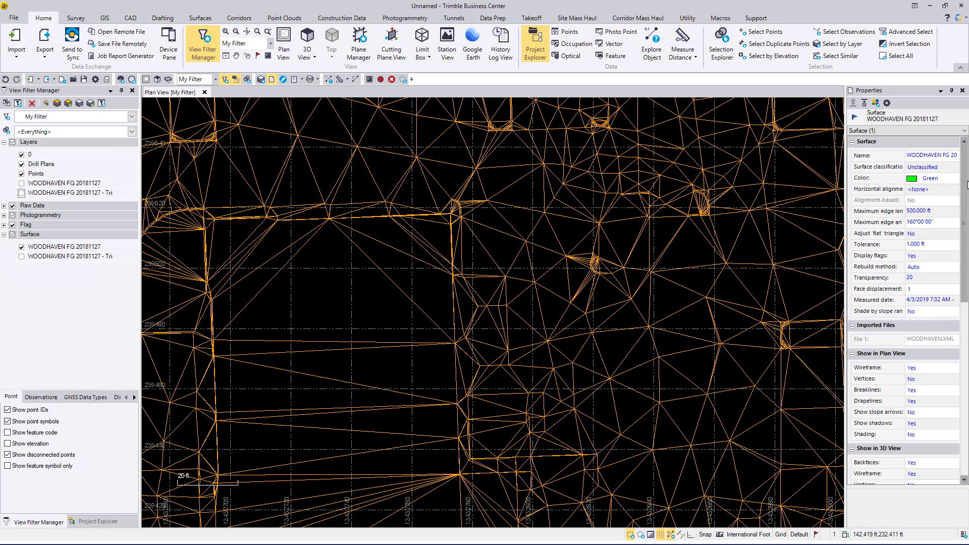
scroll(904, 186, "down", 5)
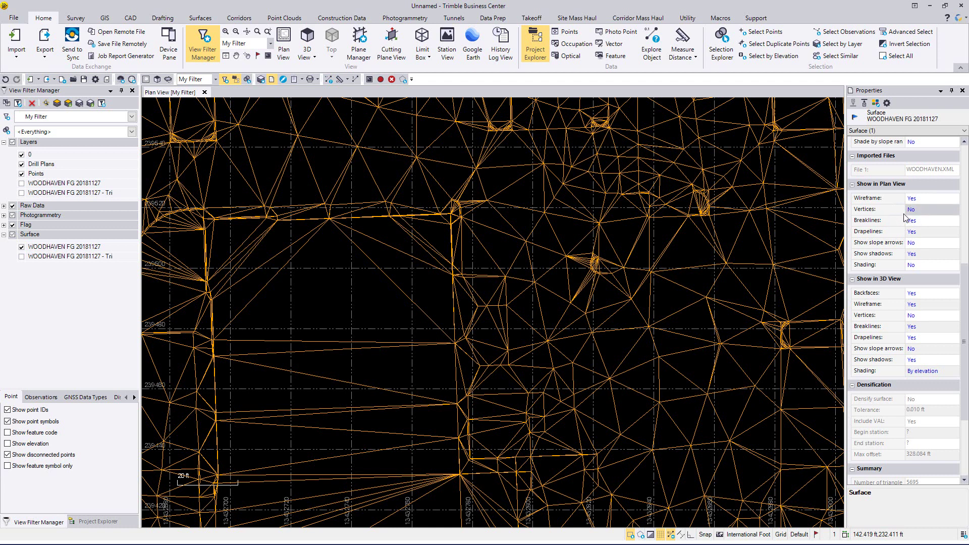
left_click(915, 210)
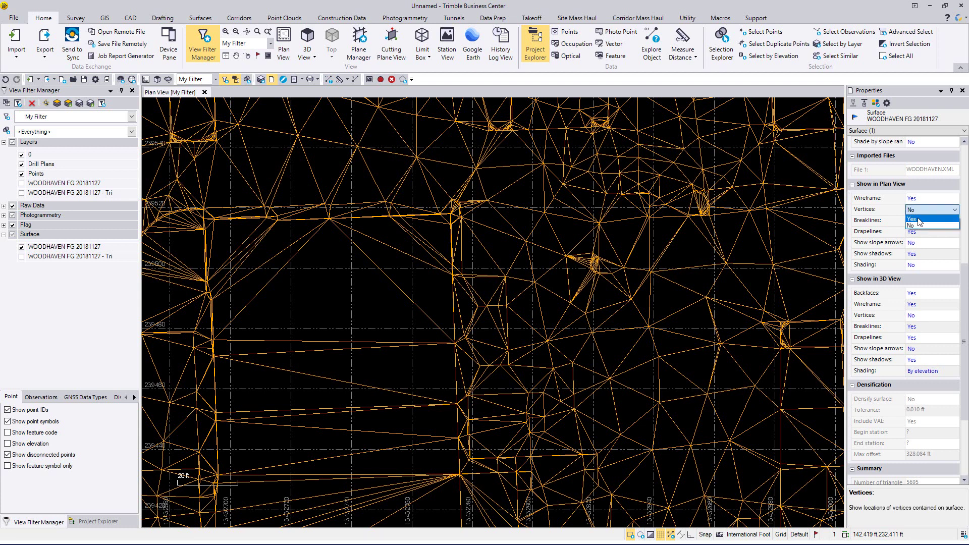
left_click(918, 220)
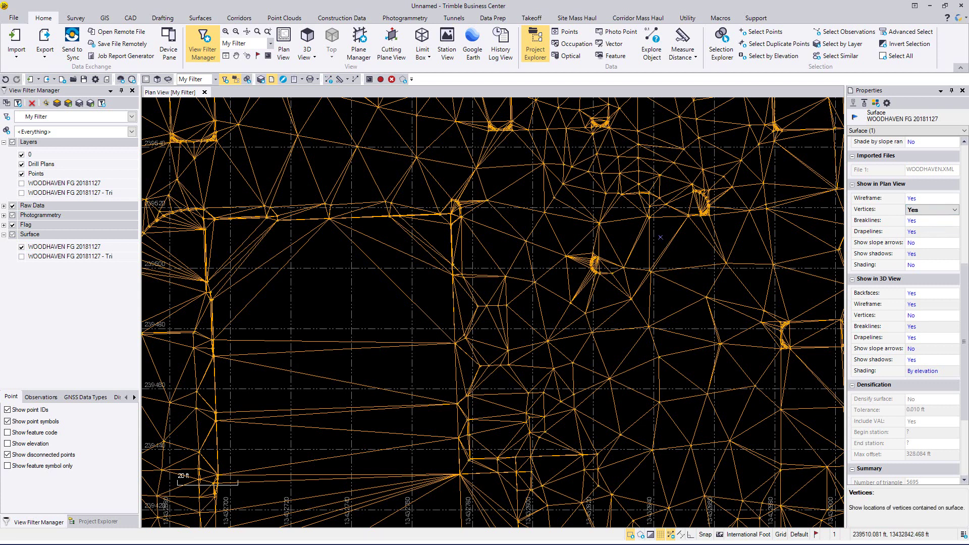
left_click(660, 238)
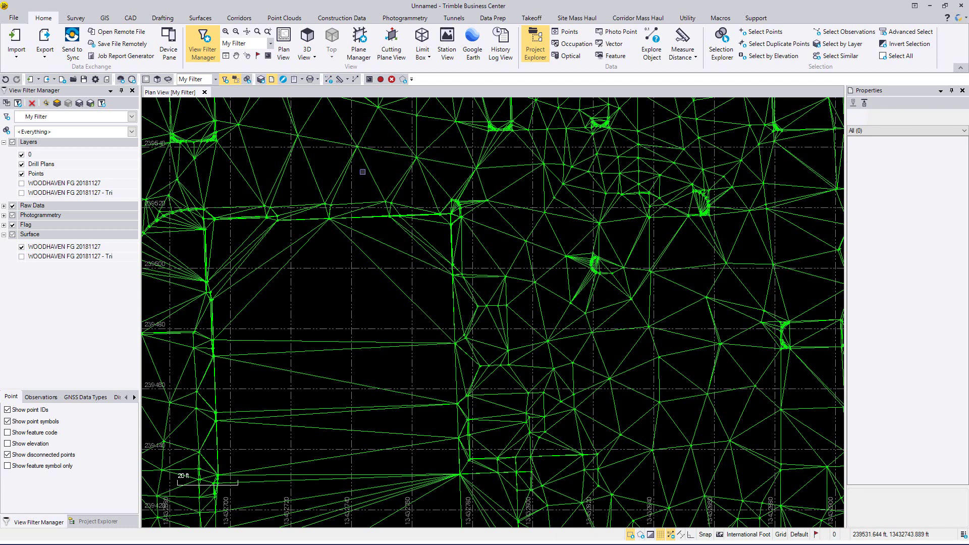
Reselect the WOODHAVEN FG 20181127 surface and review its remaining properties down to the summary.
left_click(384, 152)
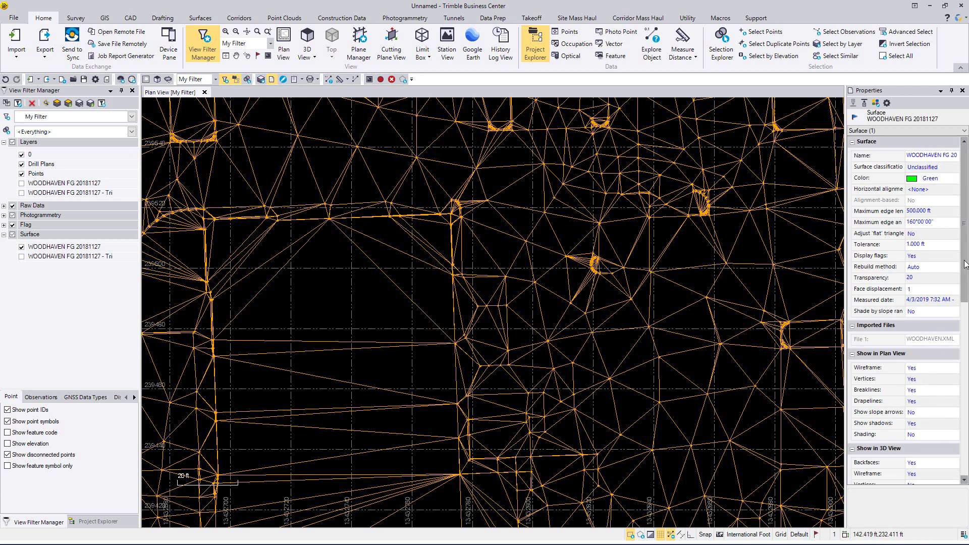
scroll(904, 311, "down", 1)
left_click_drag(965, 289, 964, 454)
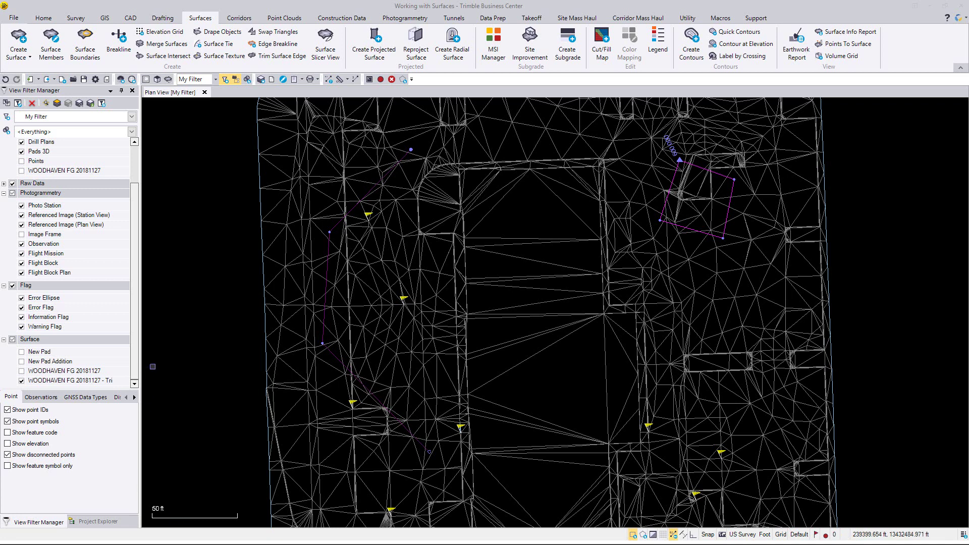
Select the 3D Drape CAD polyline west of the building pad and inspect its properties.
left_click(351, 208)
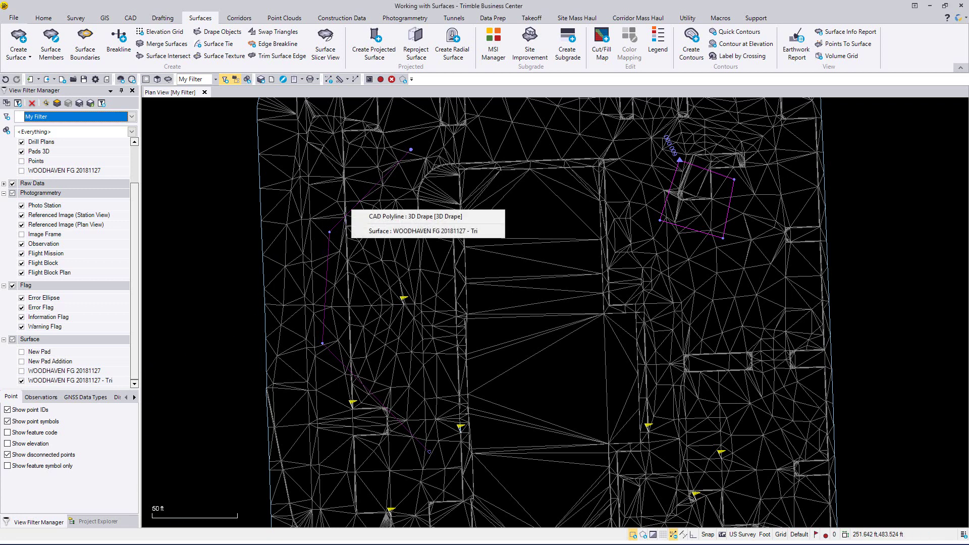
left_click(369, 221)
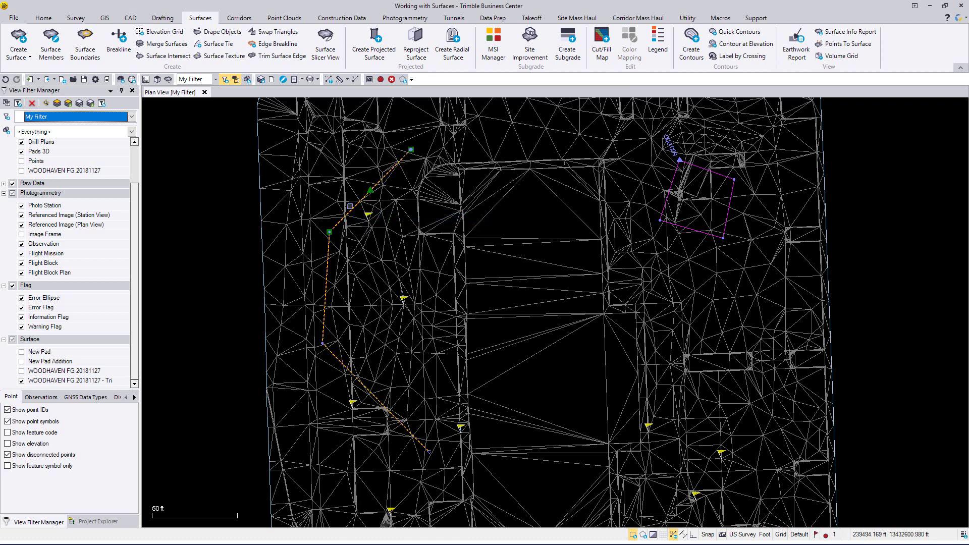
right_click(352, 208)
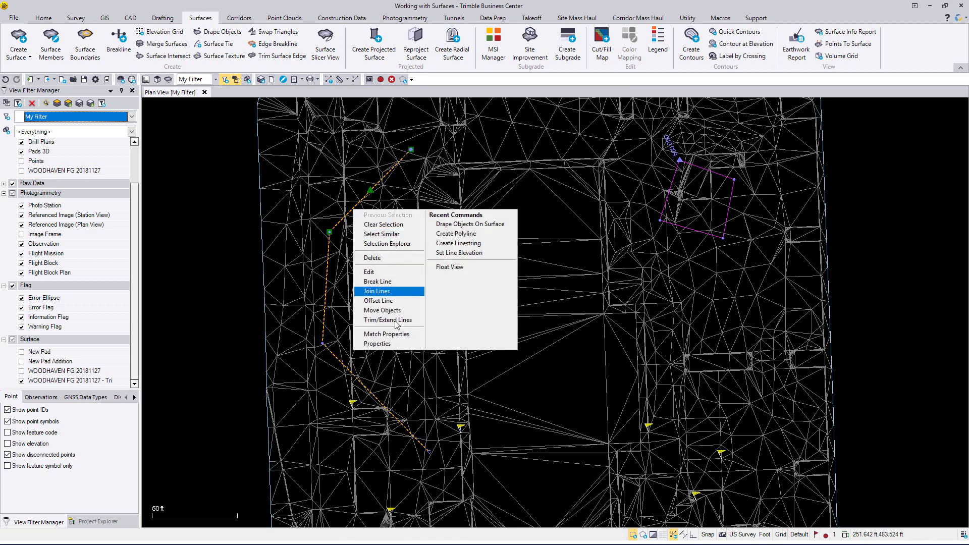
left_click(383, 343)
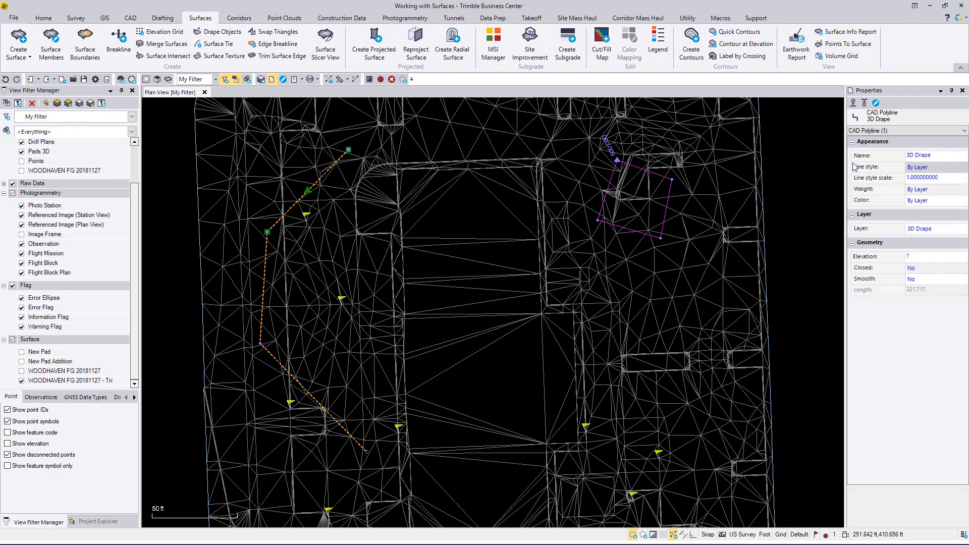
left_click(963, 91)
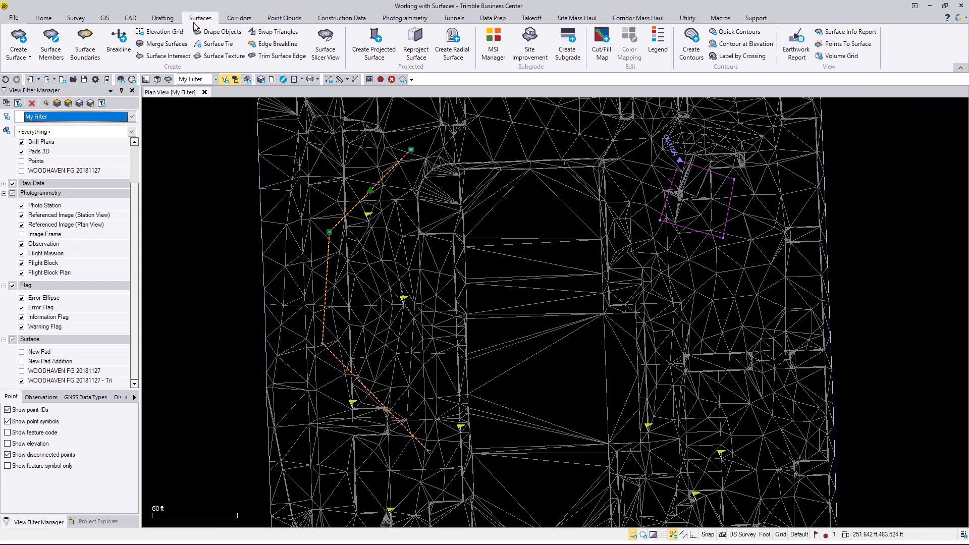
Drape the selected polyline on the WOODHAVEN FG 20181127 - Tri surface, using layer 3D Drape and Sharp surface sharpness.
left_click(217, 33)
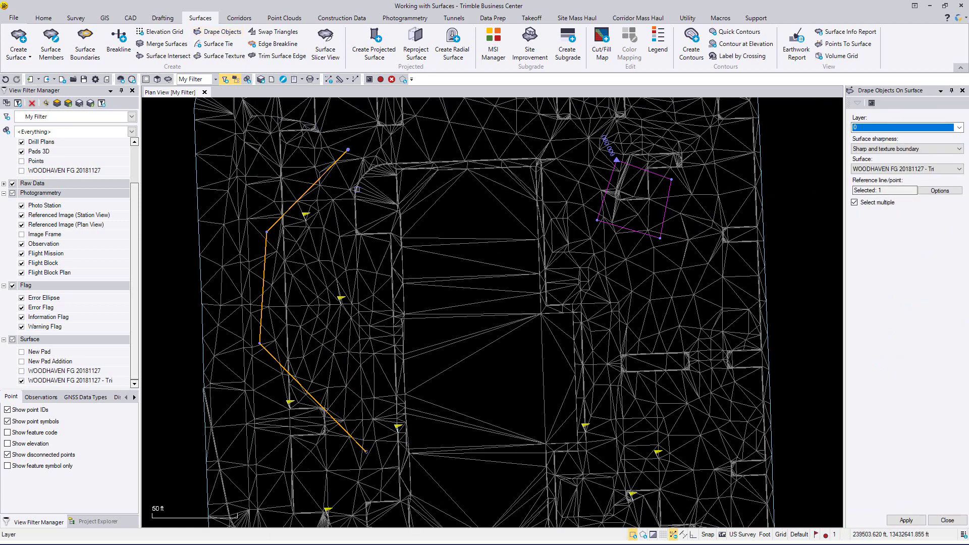
left_click(959, 127)
left_click(899, 145)
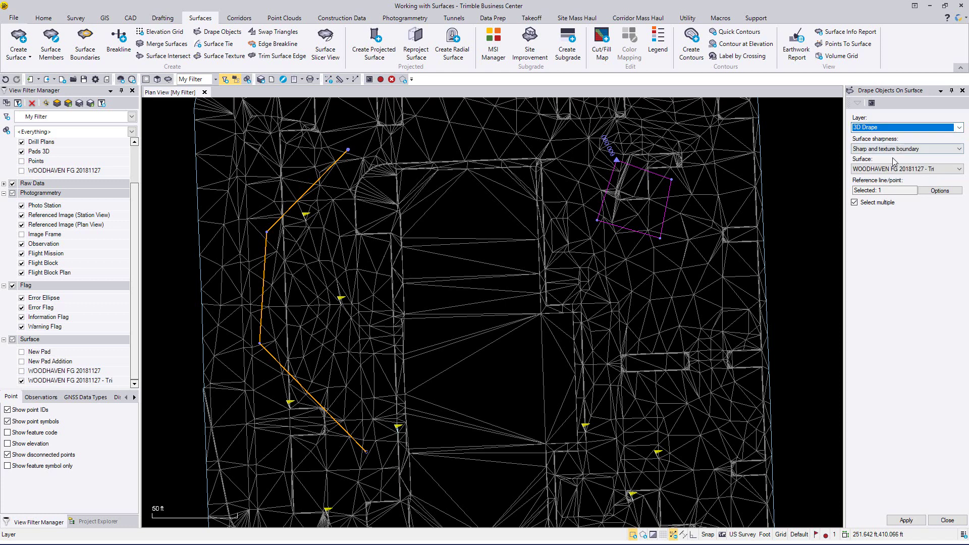
left_click(958, 149)
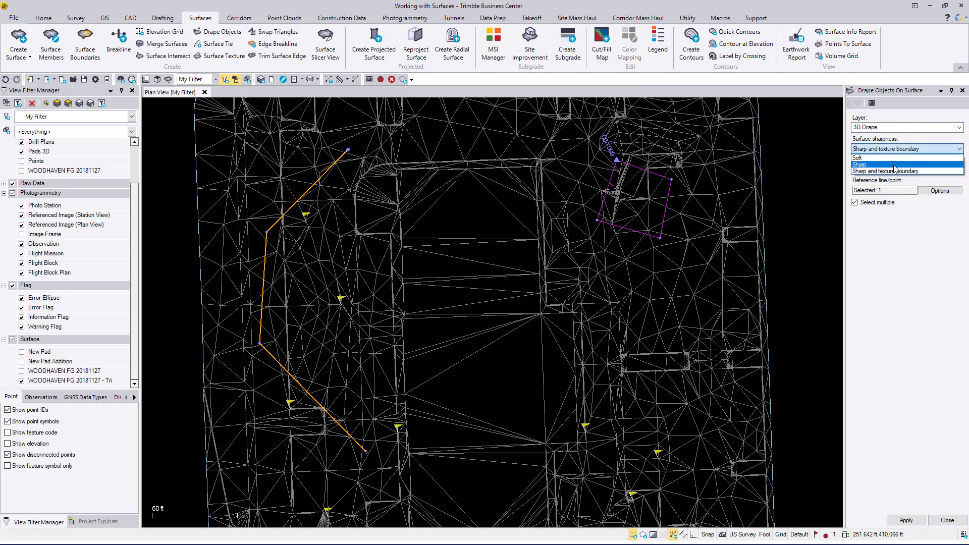
left_click(894, 165)
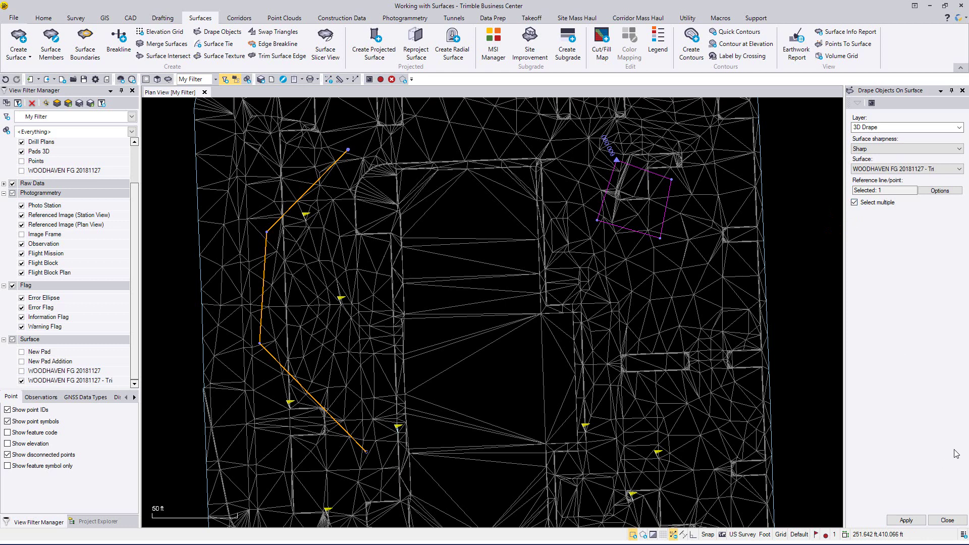
left_click(943, 196)
left_click(903, 521)
Examine in 3D how the draped line follows the surface across the steep edge, and end the Drape Objects command.
left_click(157, 79)
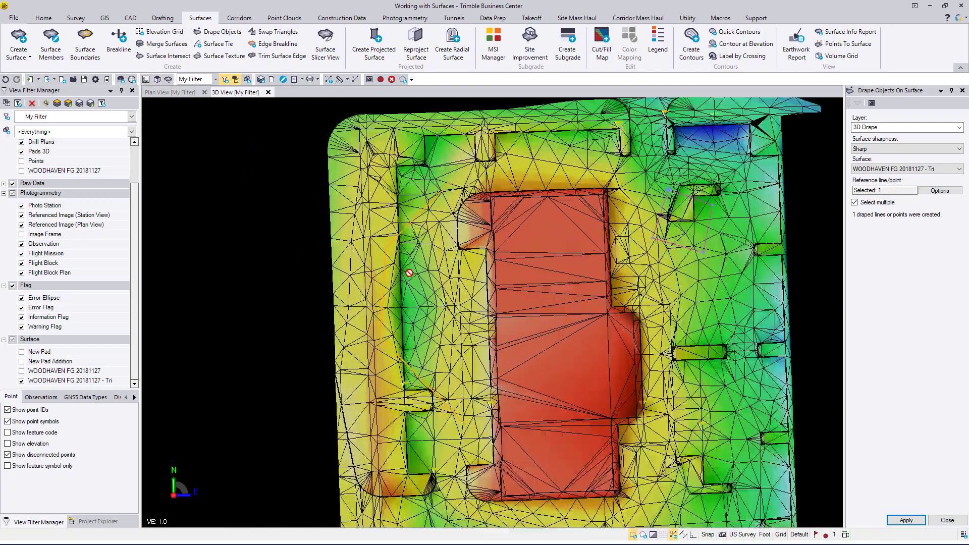
left_click_drag(409, 273, 396, 256)
scroll(433, 293, "up", 10)
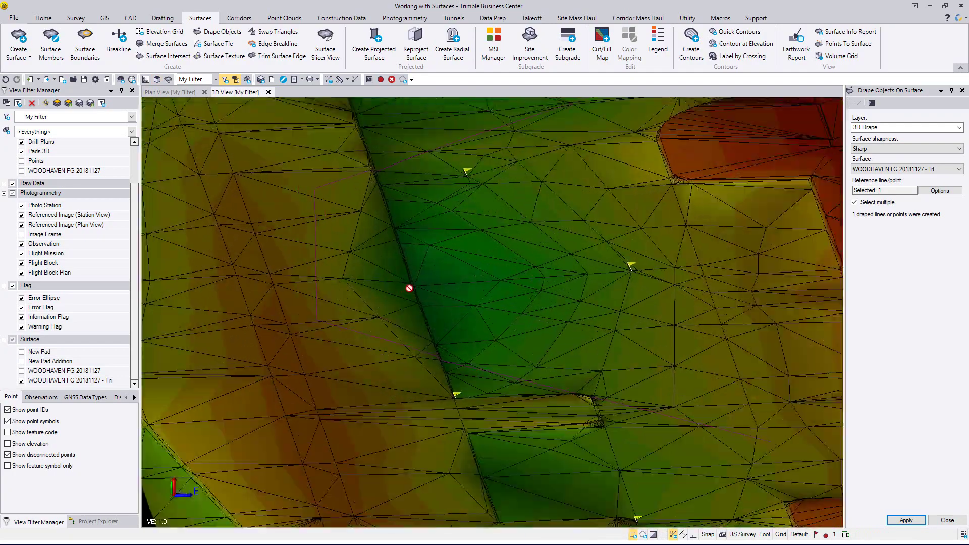
scroll(429, 342, "down", 5)
scroll(434, 349, "up", 8)
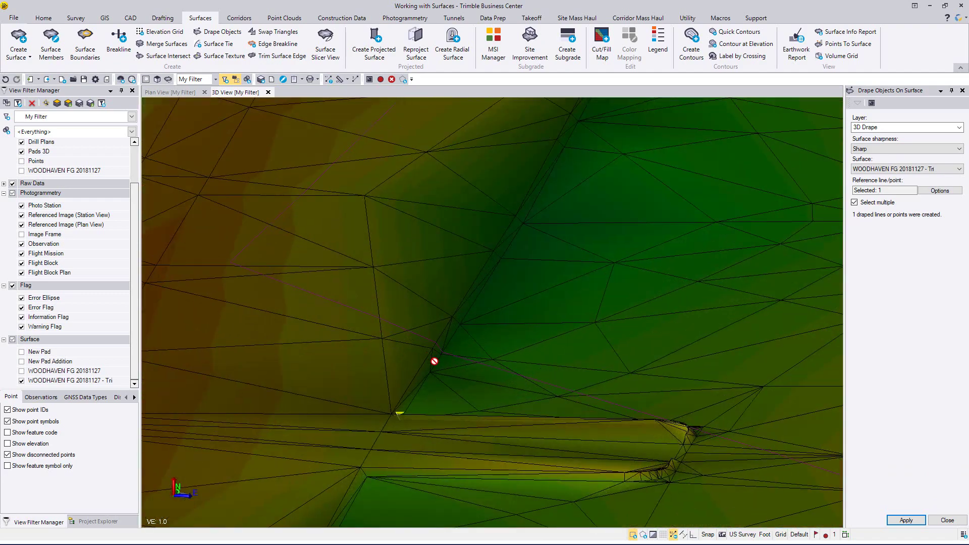
scroll(447, 348, "down", 5)
scroll(439, 352, "up", 6)
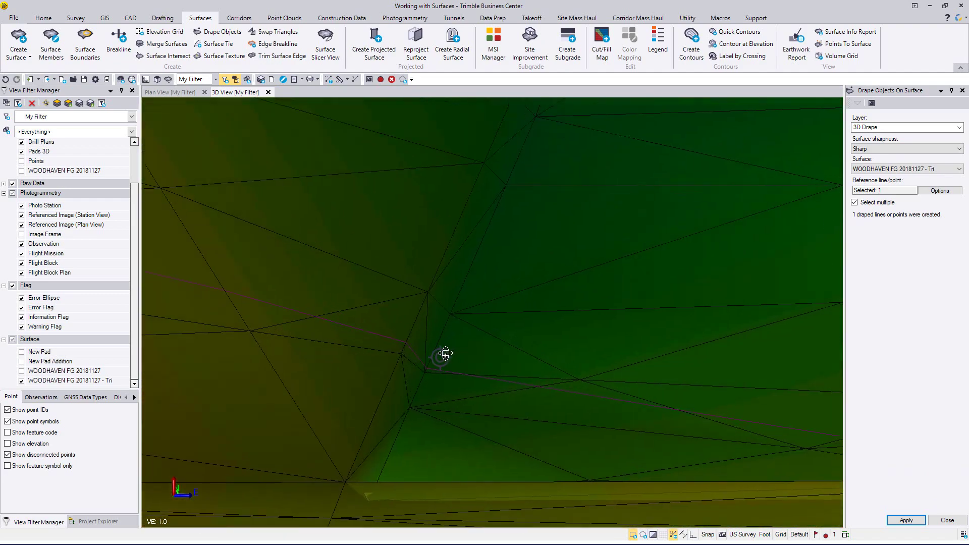
mouse_move(364, 307)
middle_mouse_down()
mouse_move(396, 309)
mouse_move(359, 301)
middle_mouse_up()
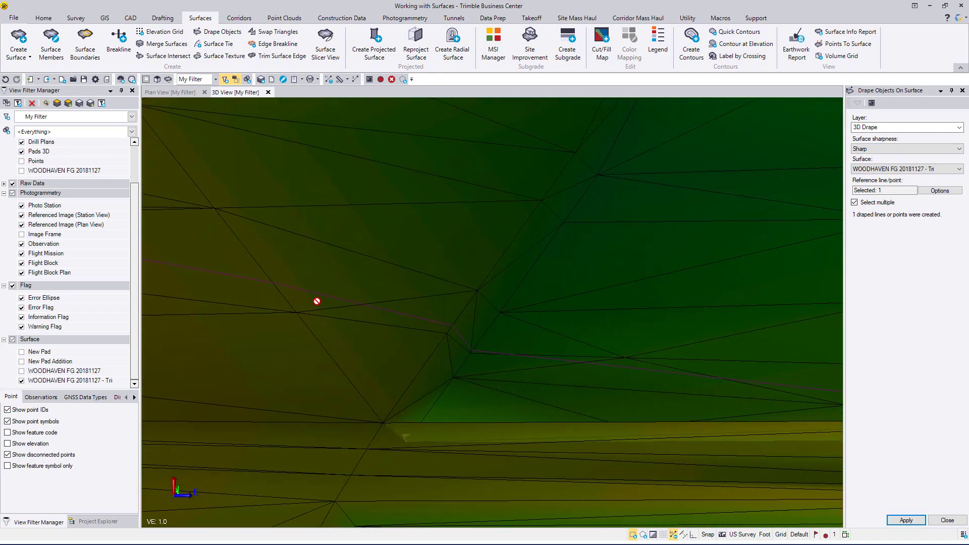
middle_click_drag(301, 285, 340, 264)
scroll(303, 280, "down", 3)
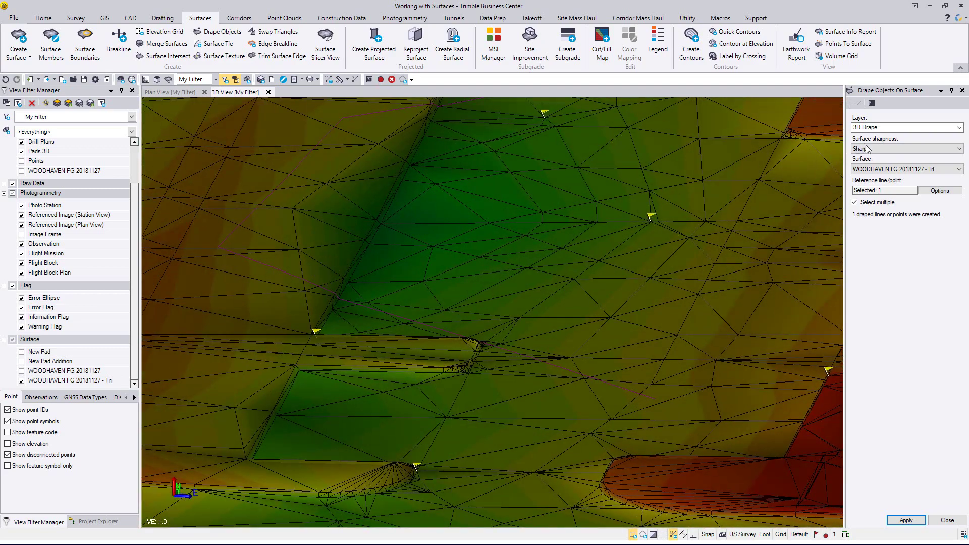
right_click(962, 91)
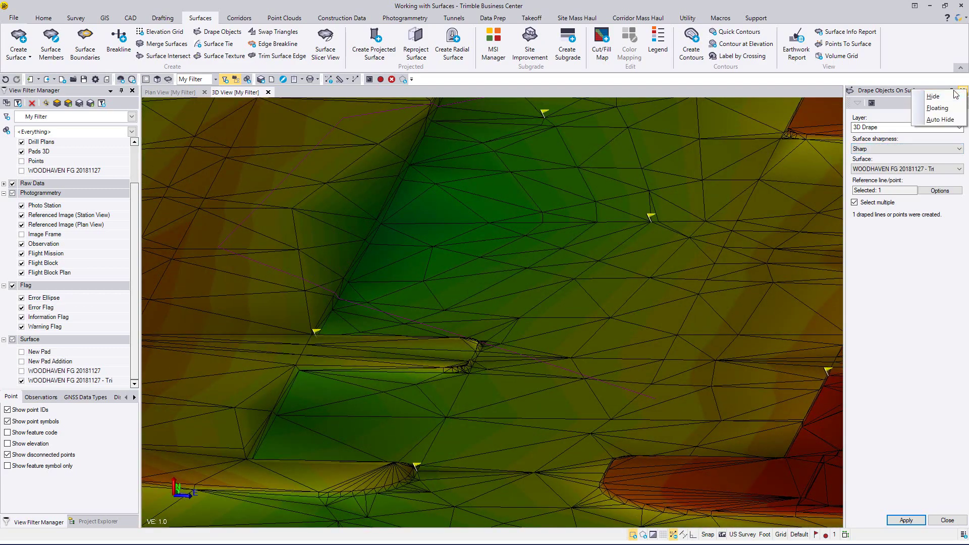
left_click(963, 91)
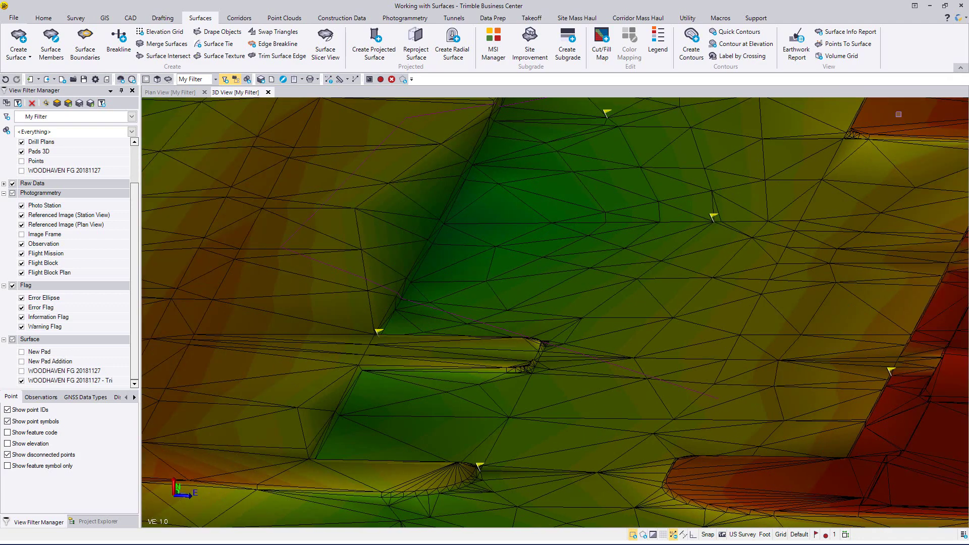
Set the draped line's horizontal offset to 3 ft and its vertical offset to 1 ft, and view it in 3D.
left_click(350, 273)
right_click(350, 272)
left_click(374, 368)
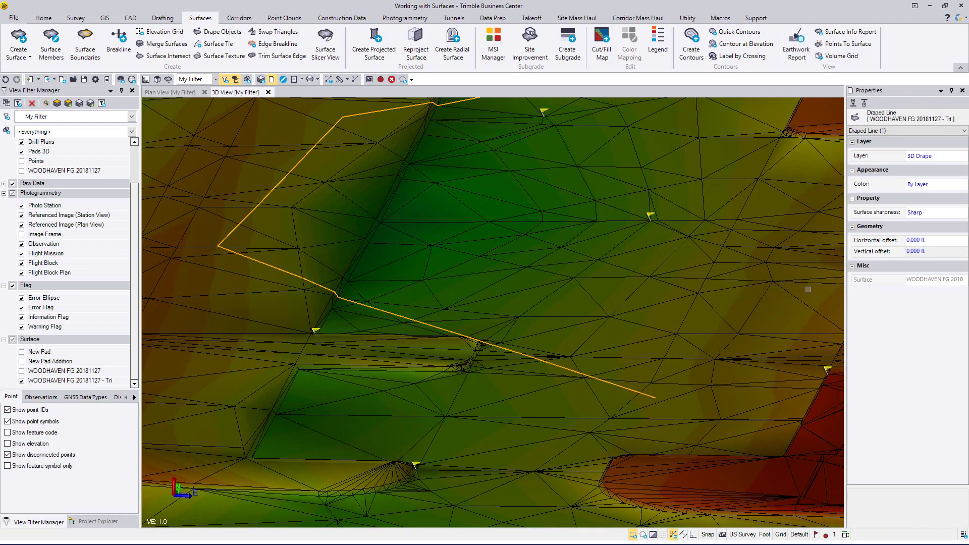
left_click(934, 239)
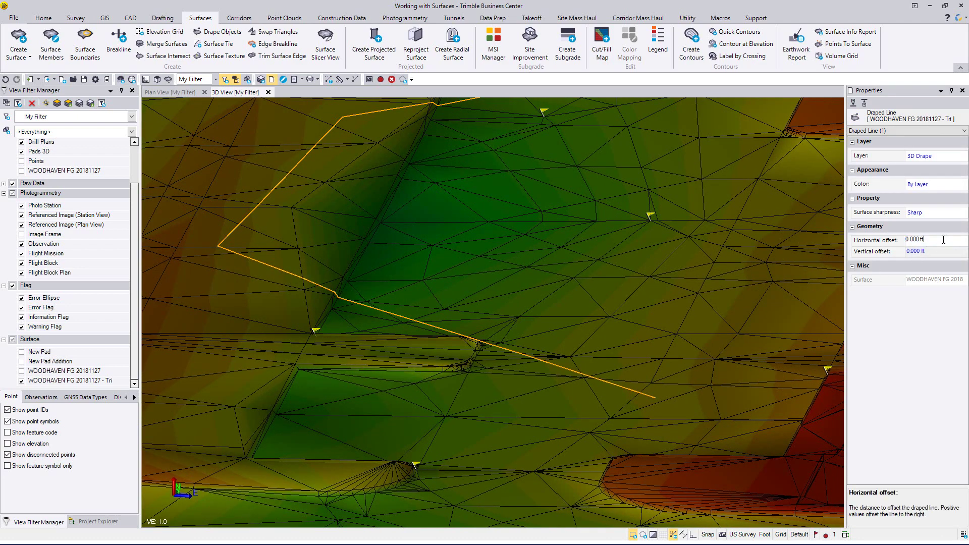
left_click(904, 241)
type("3")
key("Tab")
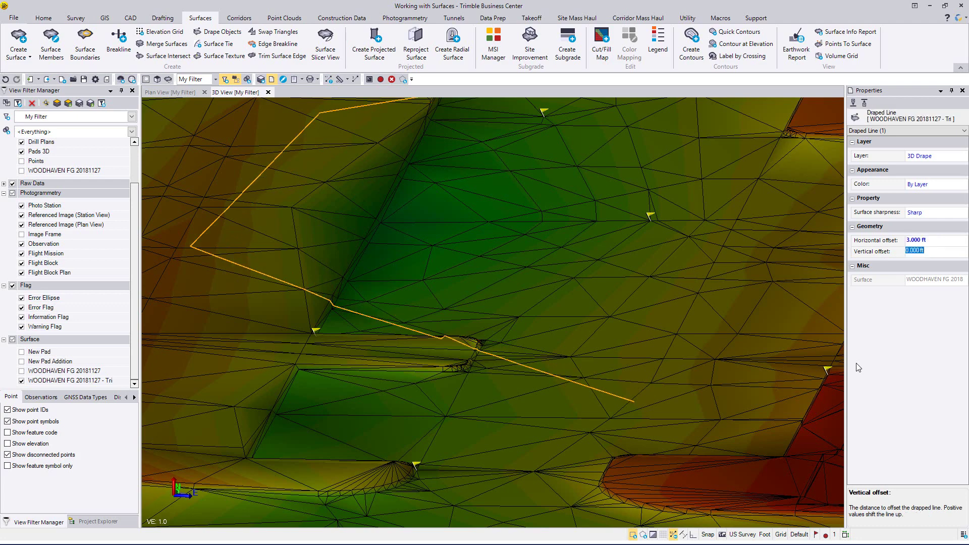
type("1")
key("Tab")
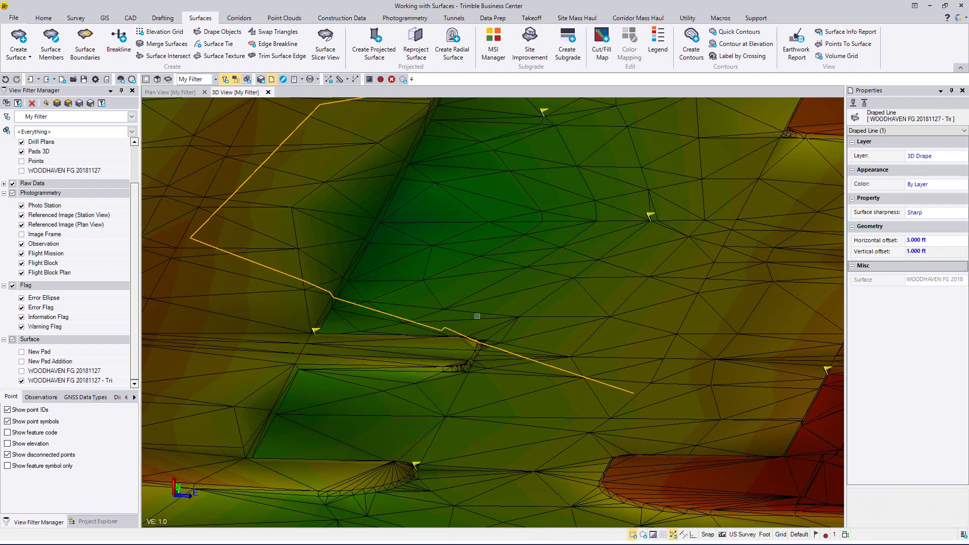
mouse_move(346, 321)
middle_mouse_down()
mouse_move(389, 325)
mouse_move(385, 309)
mouse_move(307, 298)
mouse_move(309, 320)
mouse_move(320, 307)
mouse_move(325, 320)
middle_mouse_up()
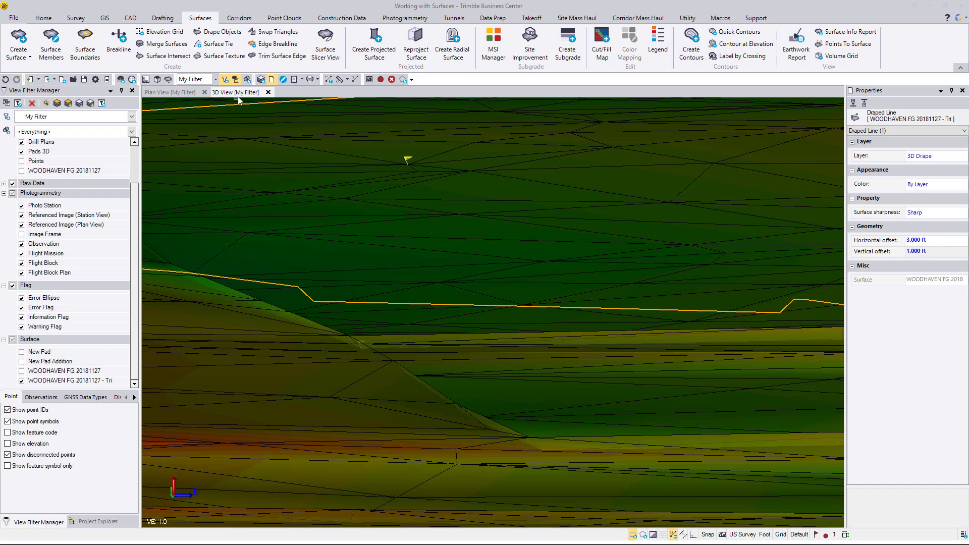
Close the 3D view and delete the offset draped line beside the original 3D Drape polyline.
left_click(268, 92)
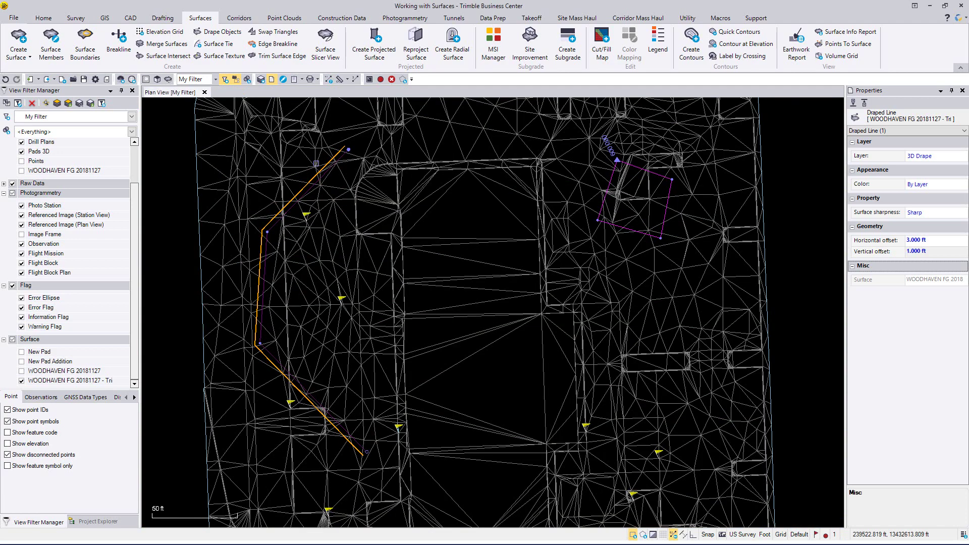
scroll(269, 218, "up", 2)
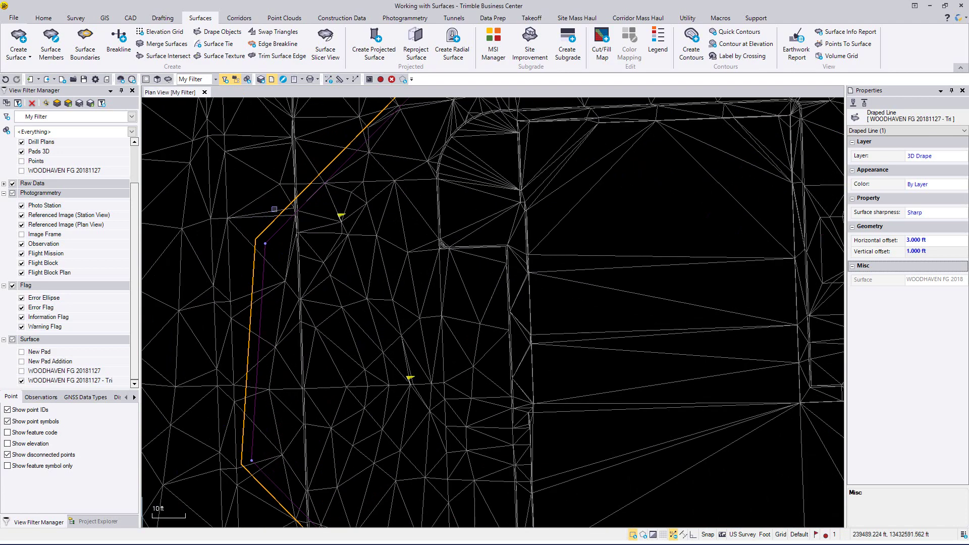
key("Escape")
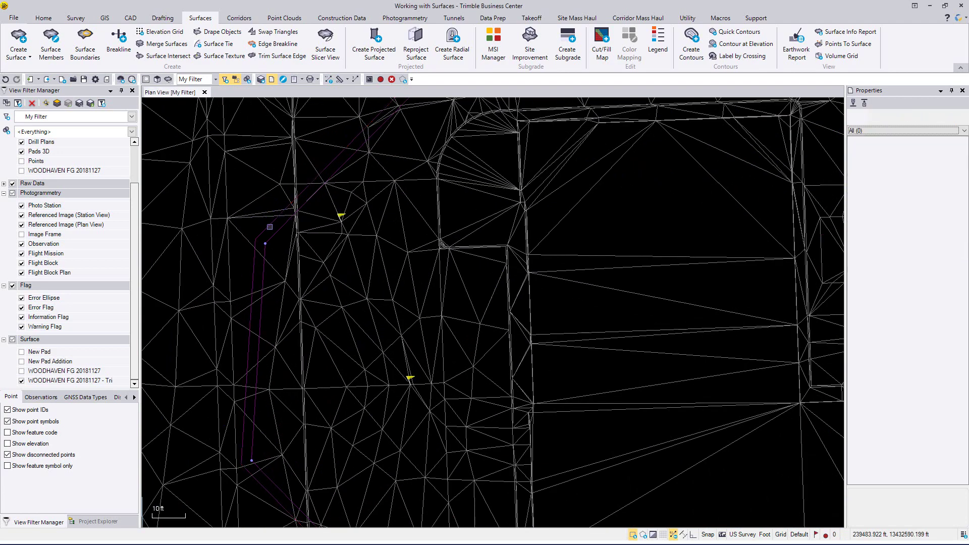
left_click(270, 227)
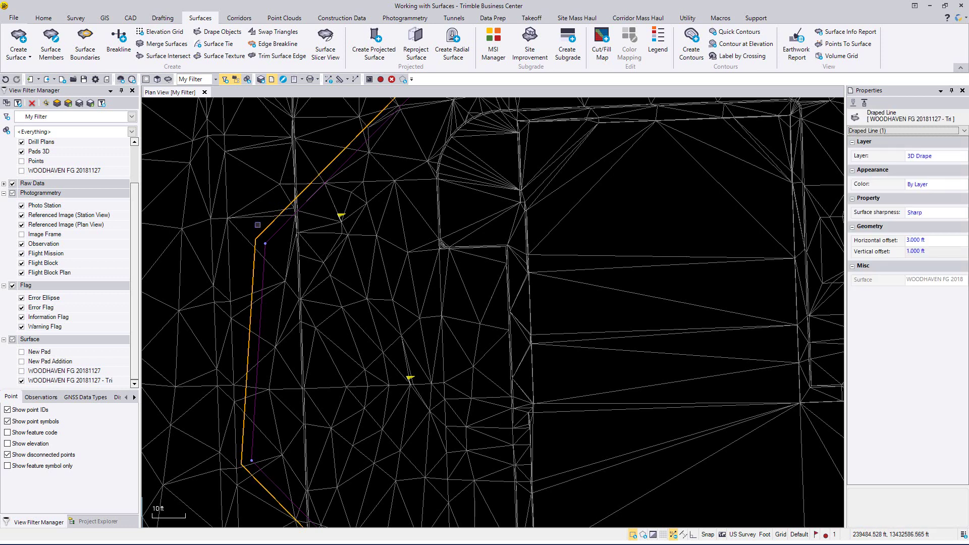
left_click(227, 220)
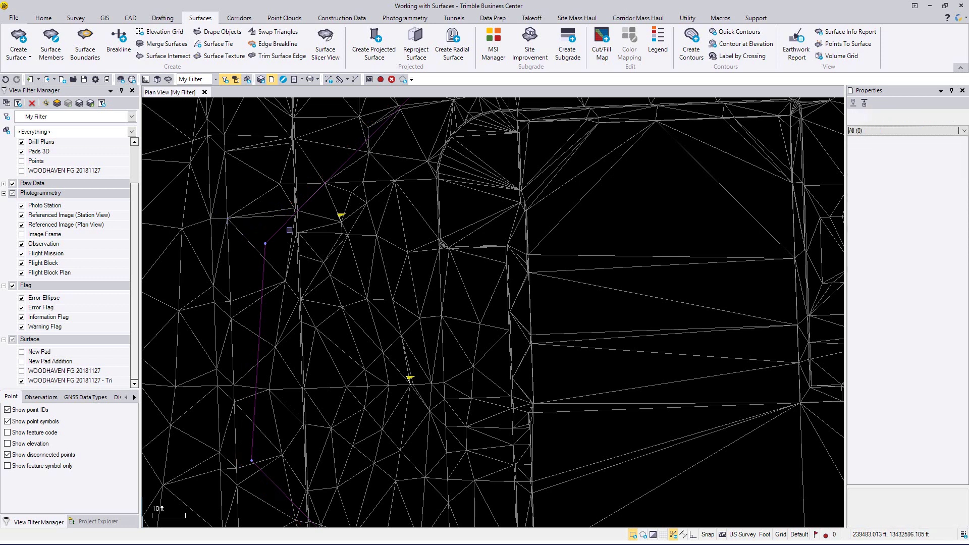
Begin a line offset named GB on the 3D Drape layer.
middle_click_drag(297, 250, 306, 231)
scroll(335, 213, "down", 3)
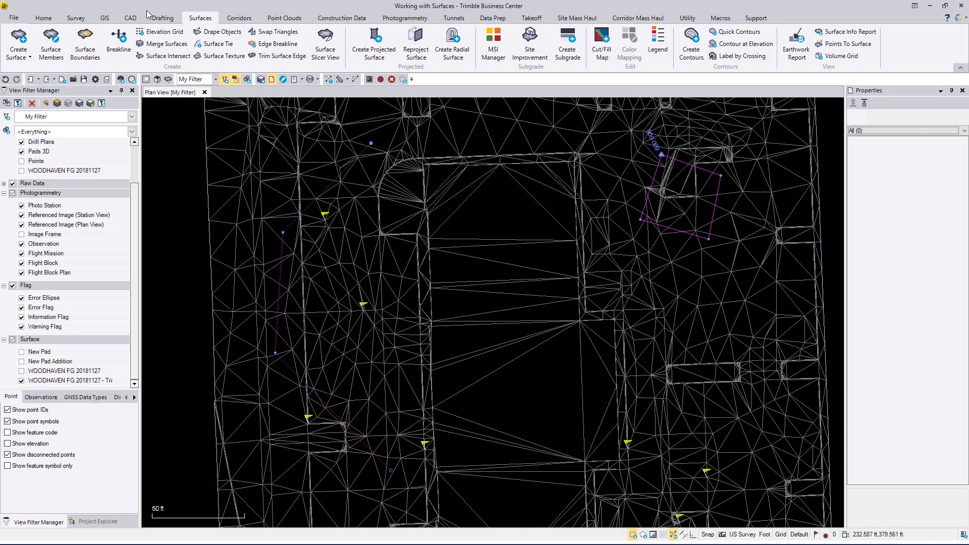
left_click(131, 18)
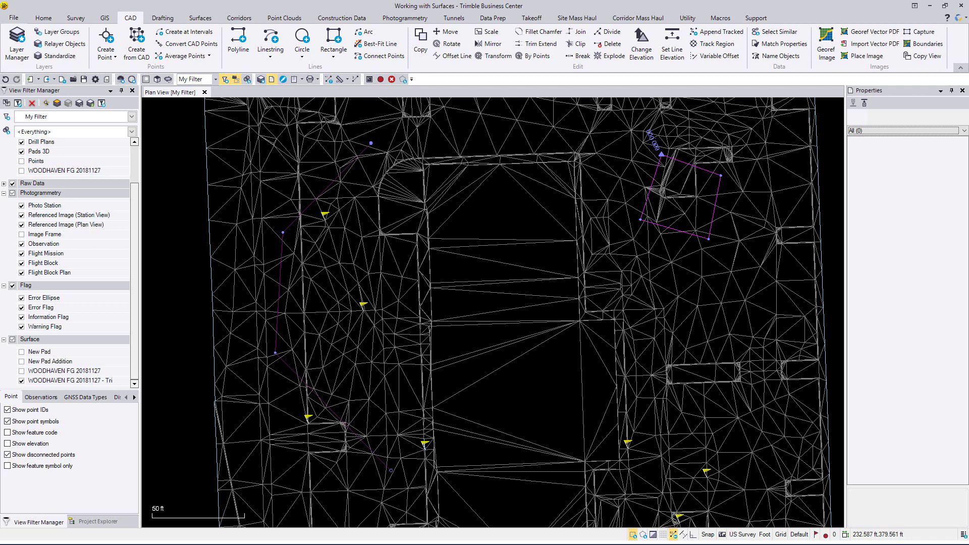
left_click(200, 17)
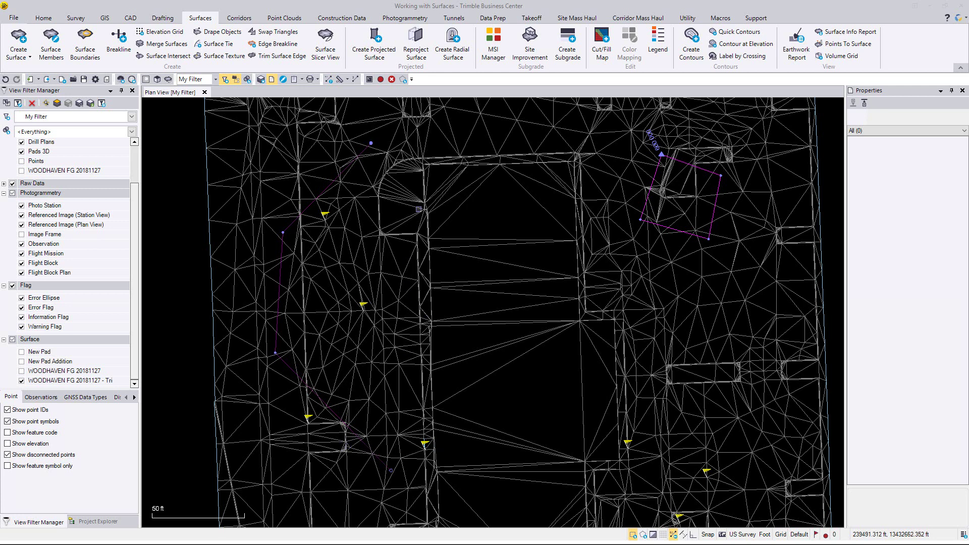
left_click(499, 19)
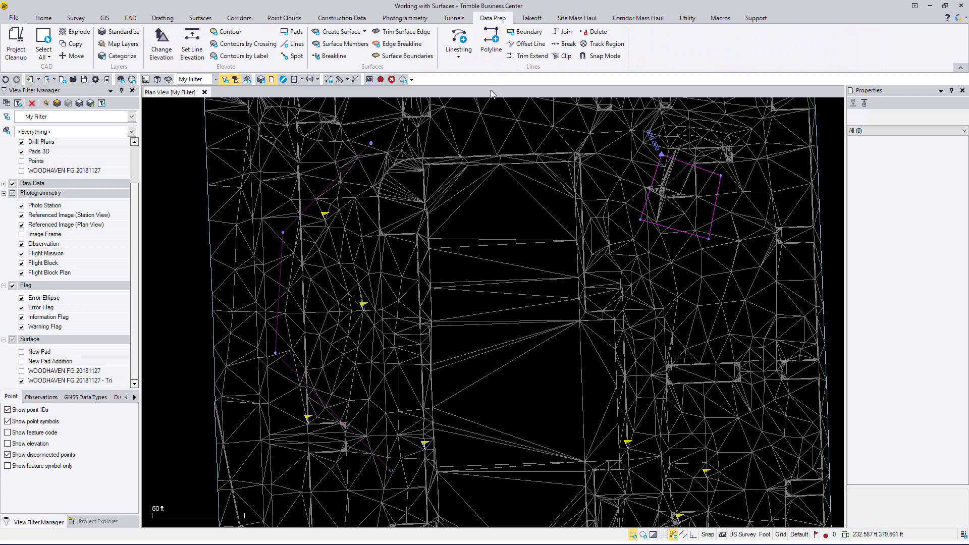
left_click(525, 44)
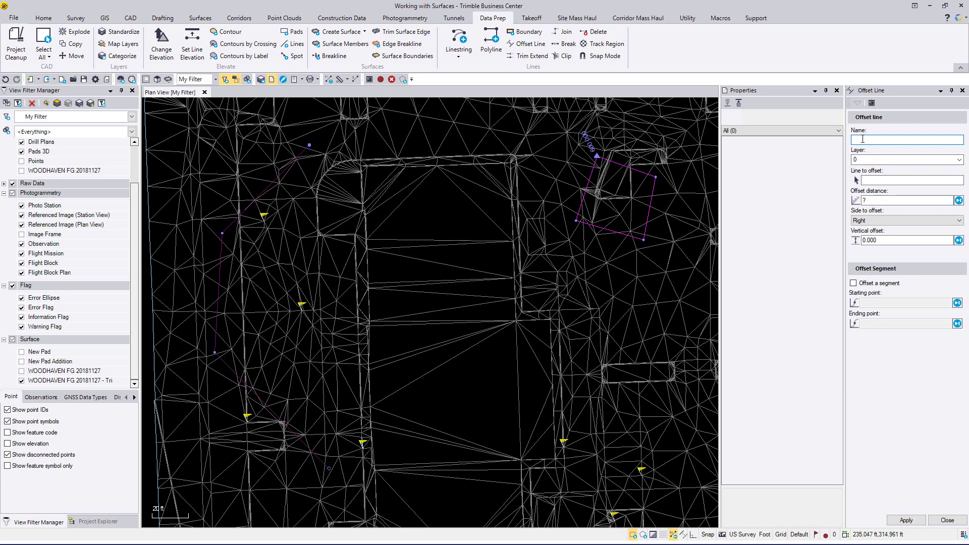
type("GB")
left_click(959, 160)
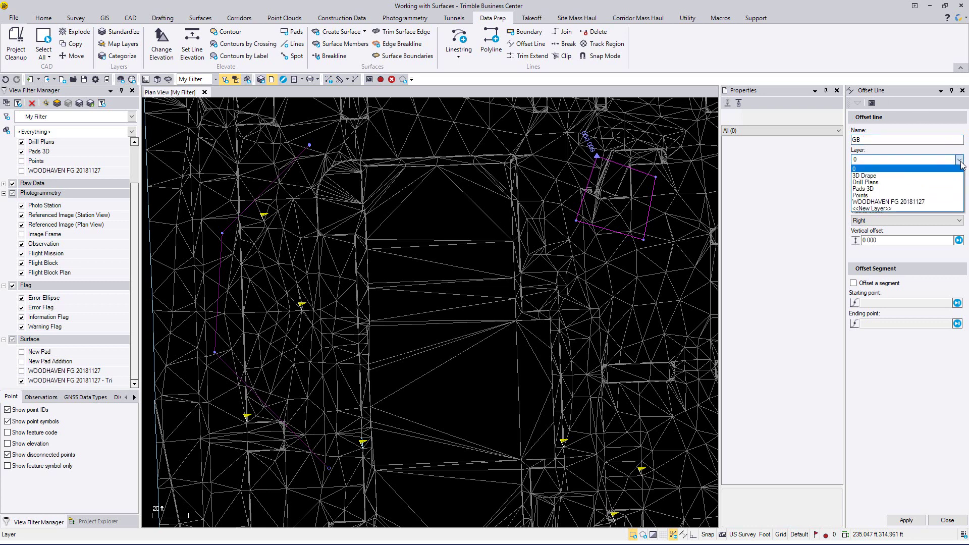
left_click(876, 175)
key("Tab")
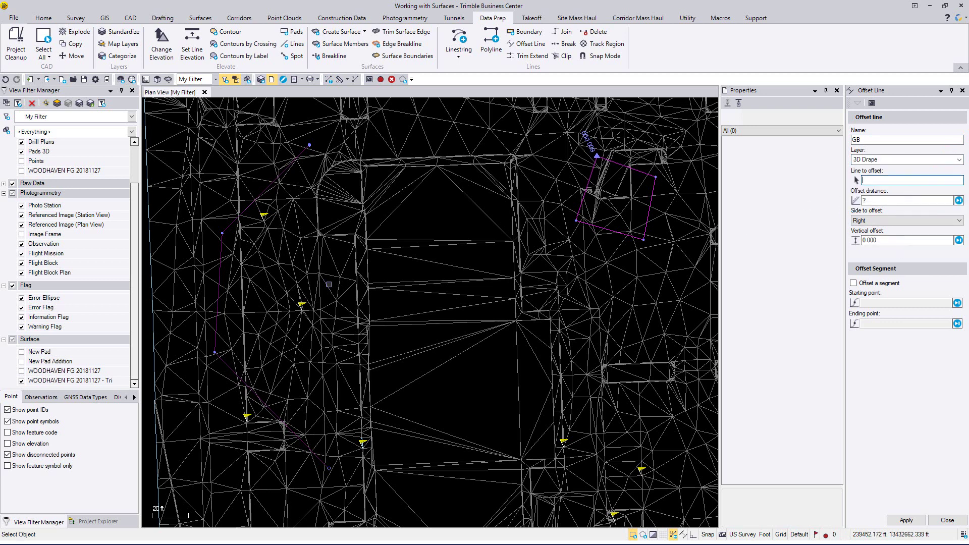
Offset the 3D Drape CAD polyline 10 ft toward its western side, with the side set to Right and a vertical offset of 0.
left_click(229, 223)
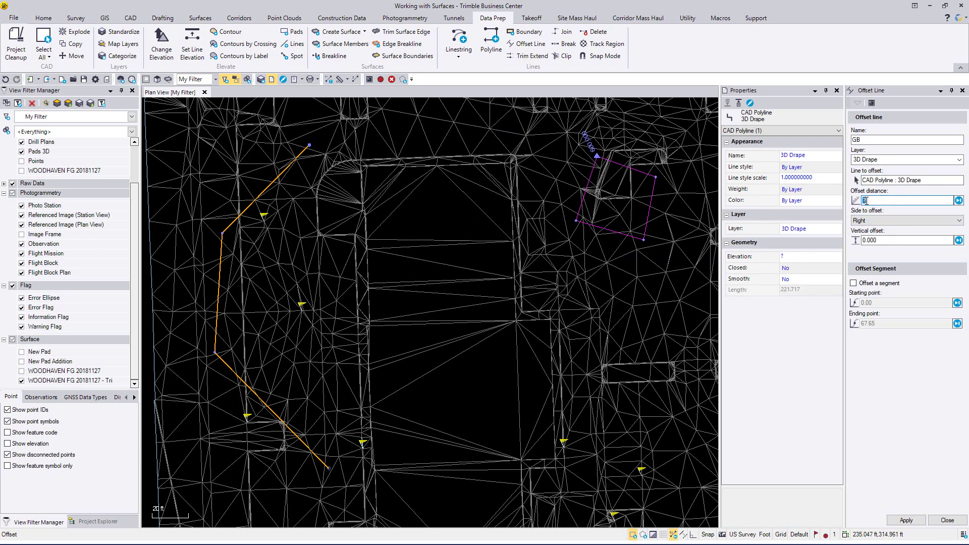
type("10")
key("Tab")
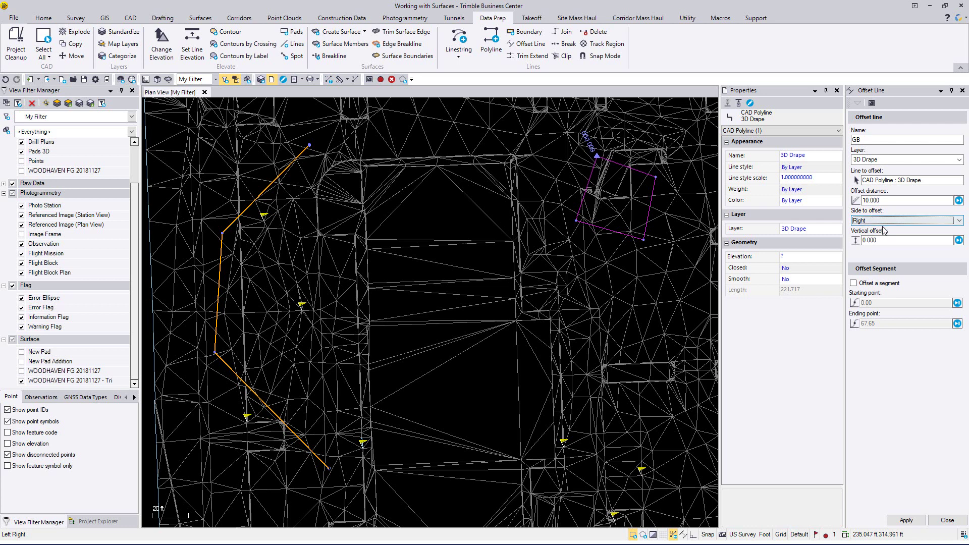
key("shift+Tab")
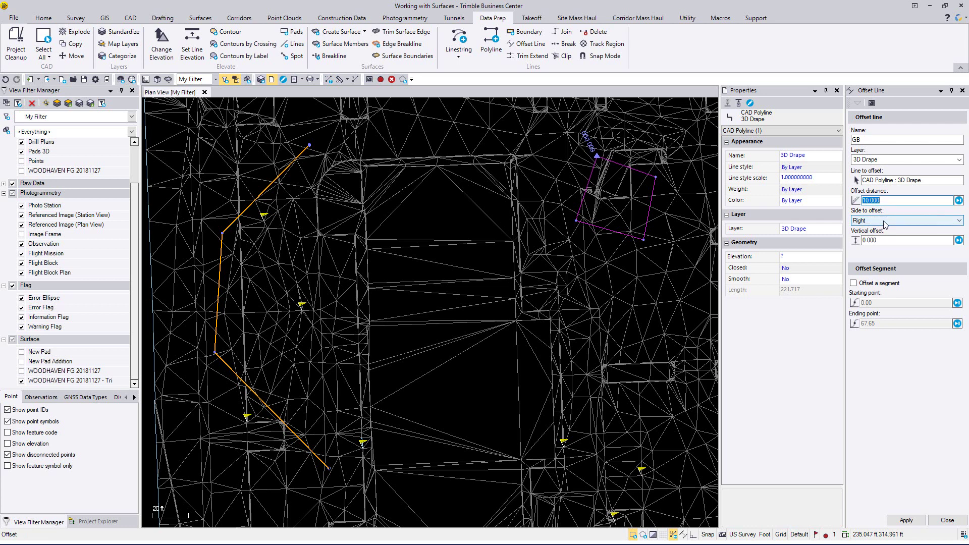
key("Tab")
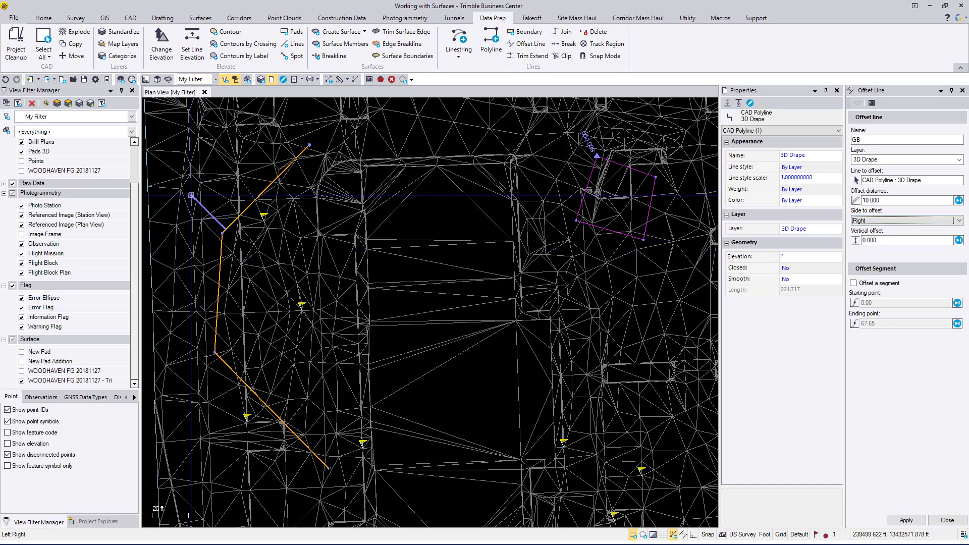
key("Tab")
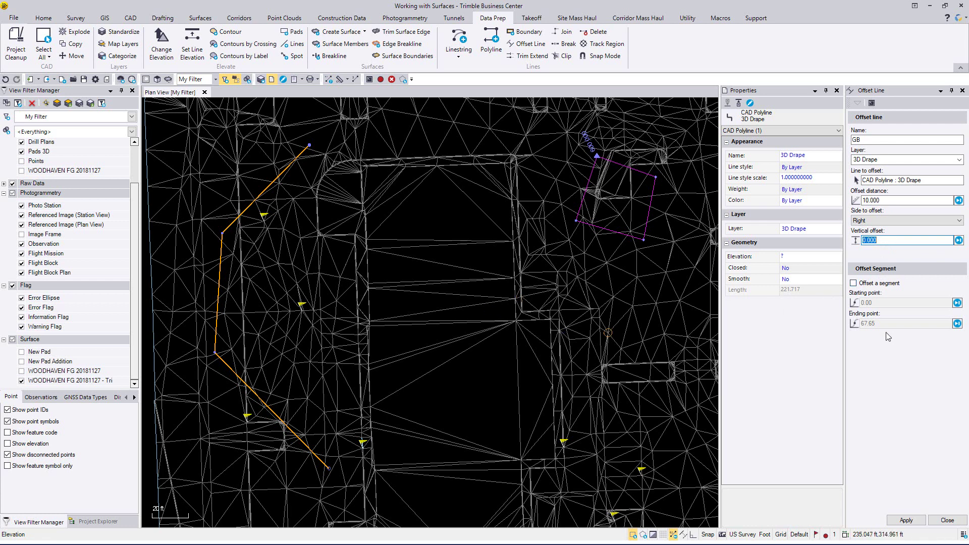
left_click(905, 520)
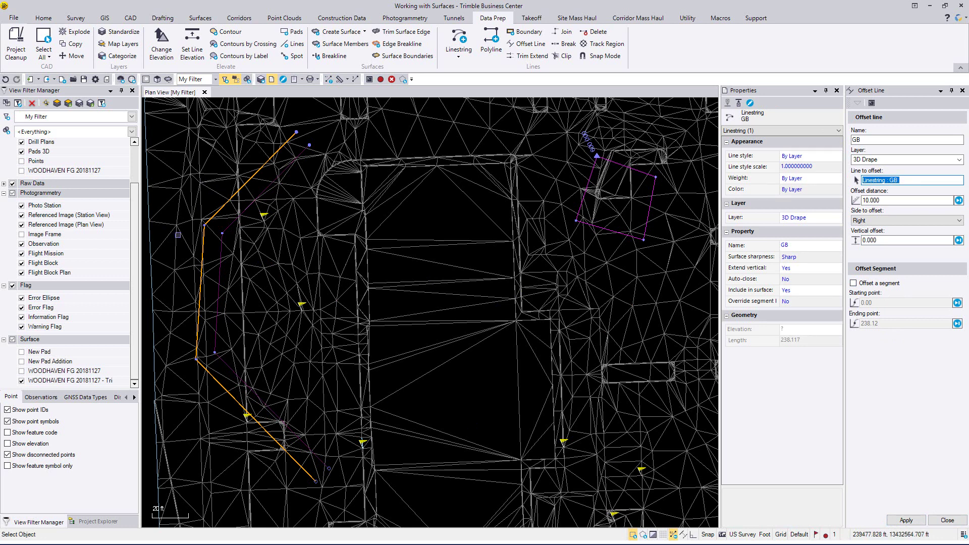
left_click(450, 223)
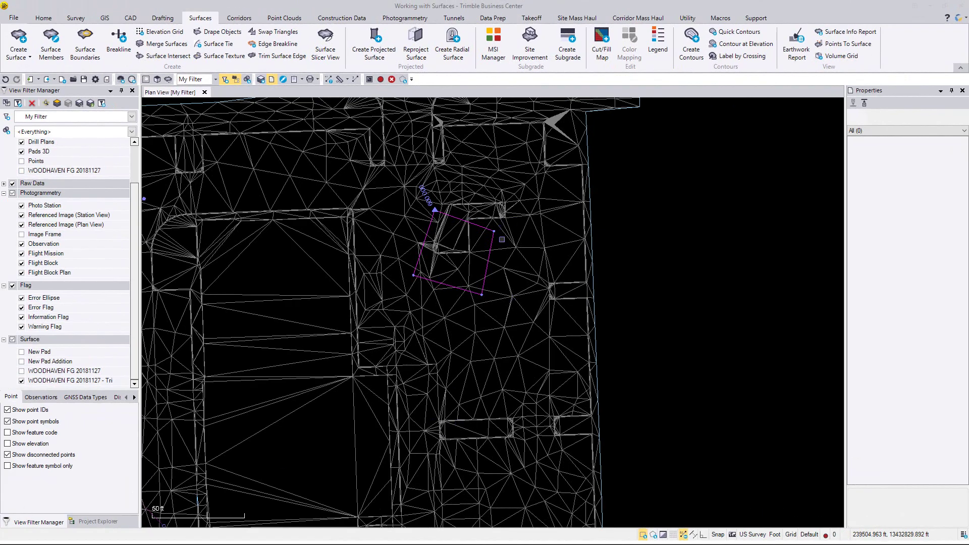
Examine in 3D how the four-sided pad outline sits against the surrounding surface, and return to the plan view.
scroll(502, 240, "up", 3)
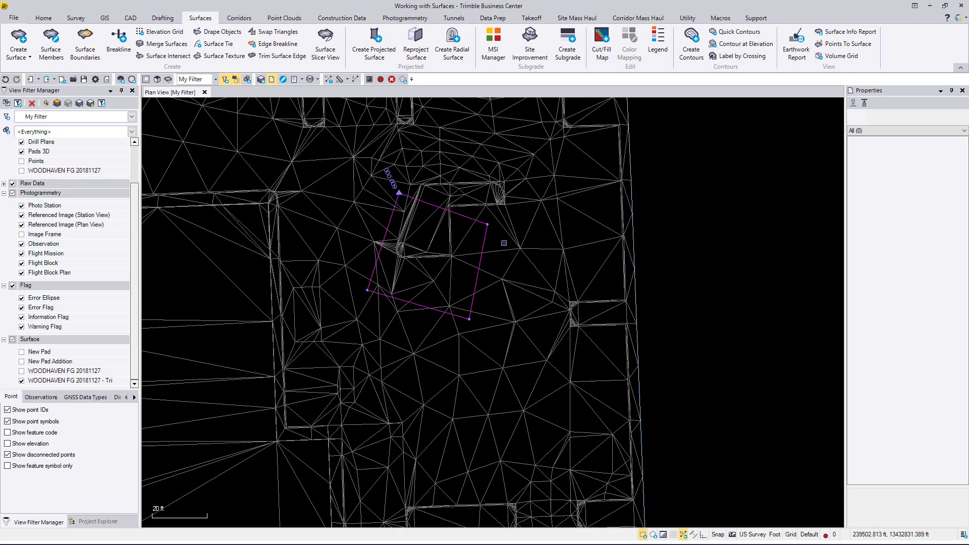
scroll(504, 243, "up", 1)
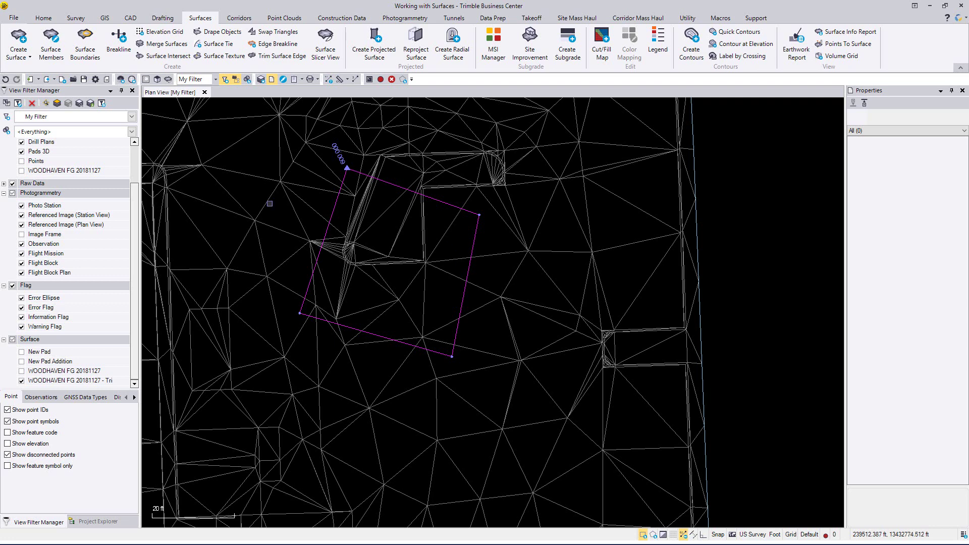
left_click(168, 80)
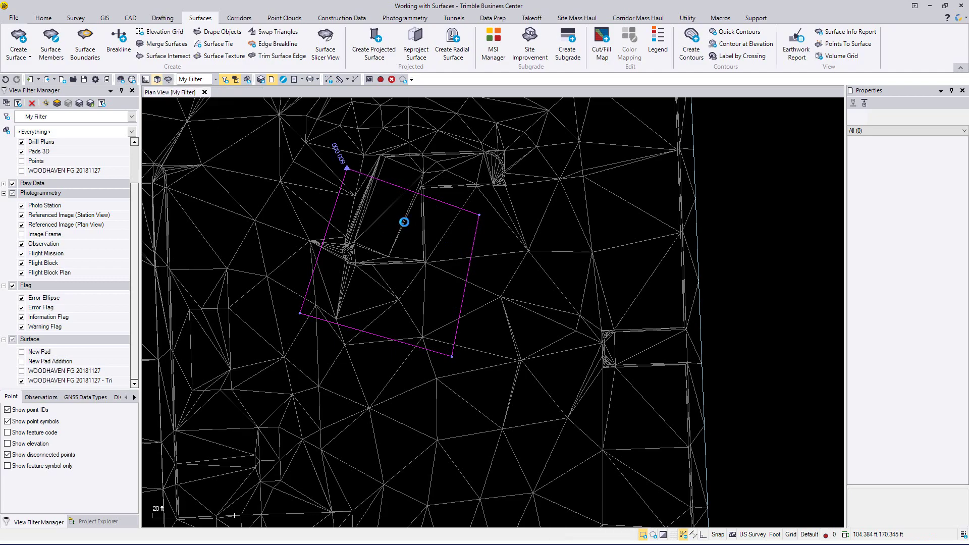
scroll(569, 299, "up", 6)
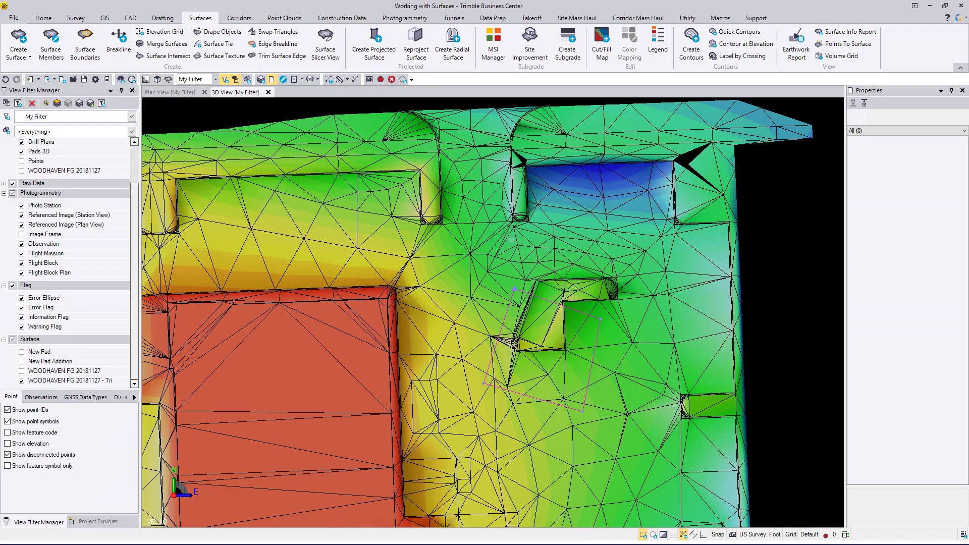
middle_click_drag(571, 298, 551, 324)
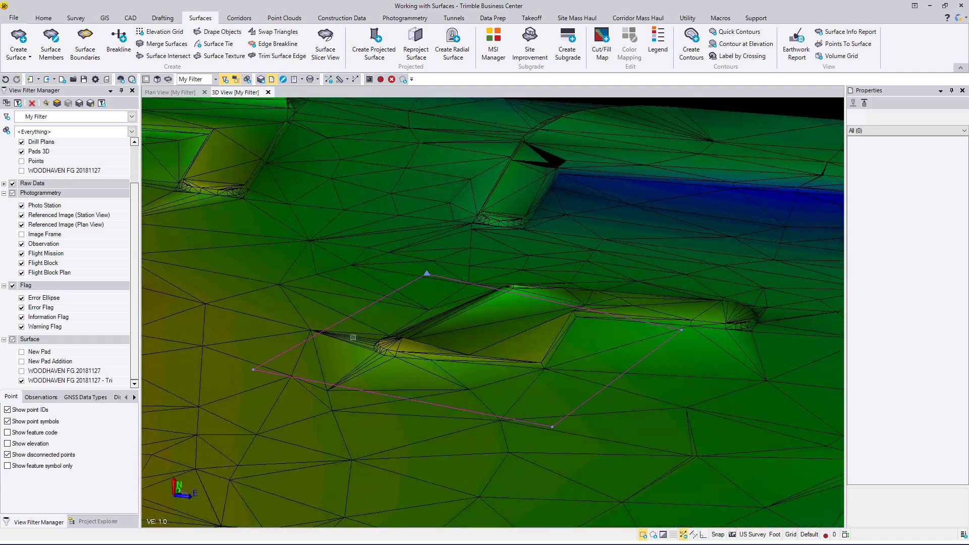
middle_click_drag(659, 345, 735, 347)
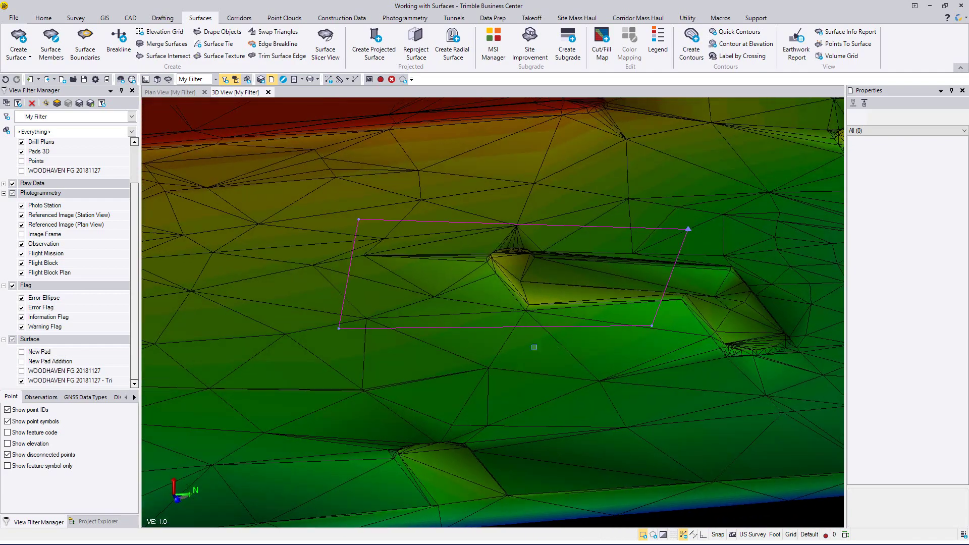
left_click(159, 92)
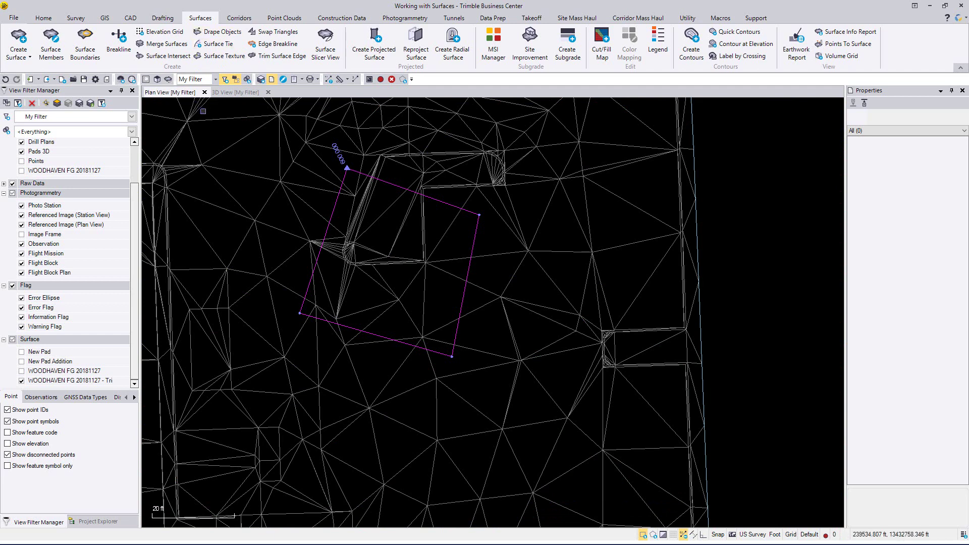
Begin a surface tie named 3D Pad on layer Pads 3D, tying the Pad linestring to WOODHAVEN FG 20181127 - Tri.
left_click(223, 49)
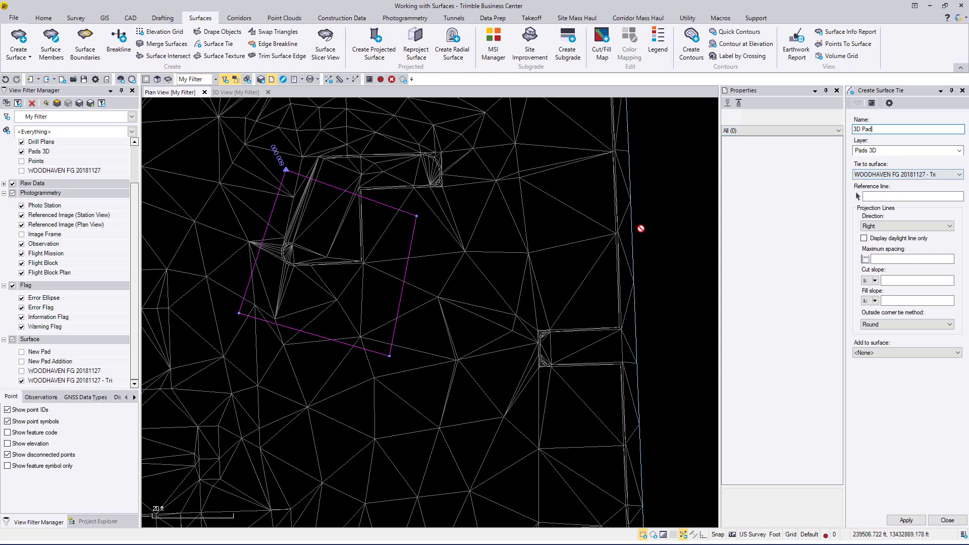
left_click(873, 196)
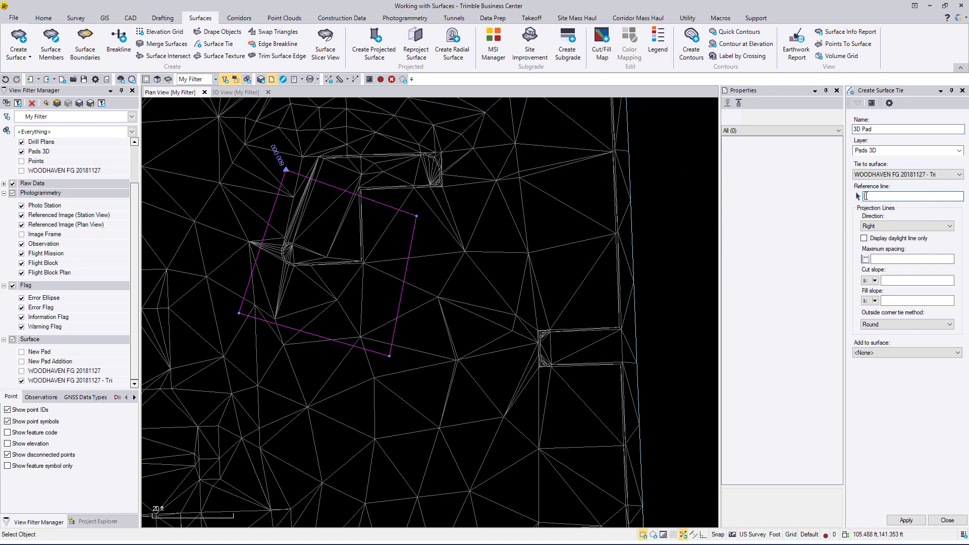
left_click(373, 201)
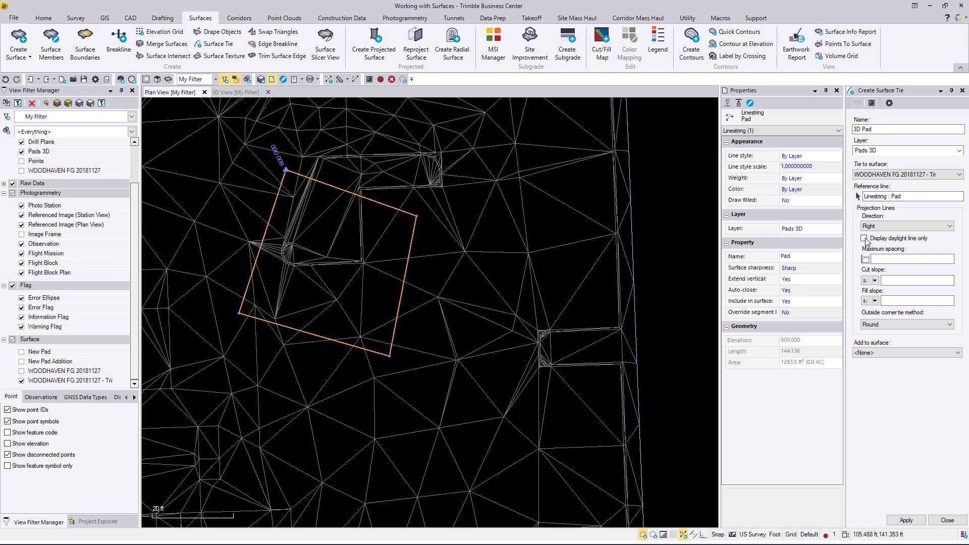
Set the tie's maximum spacing to 5 ft, cut and fill slopes to 3:1, and outside corner tie method to Sharp.
left_click(889, 261)
left_click(886, 280)
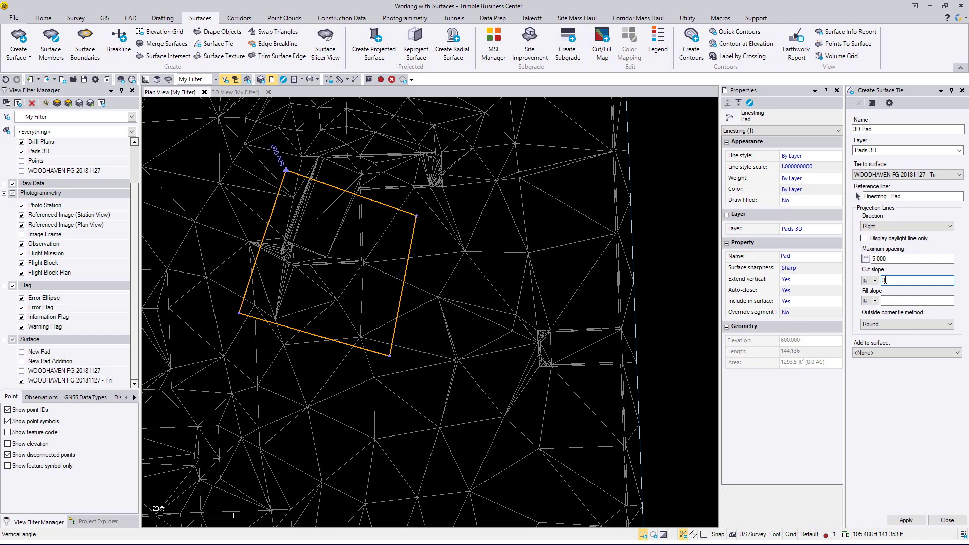
key("Tab")
key("Tab")
key("Tab")
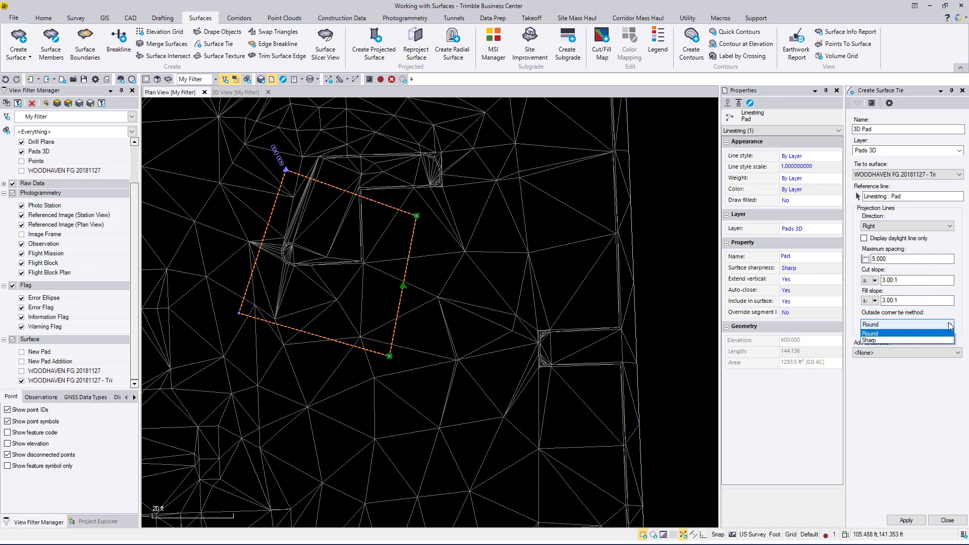
left_click(950, 324)
left_click(884, 341)
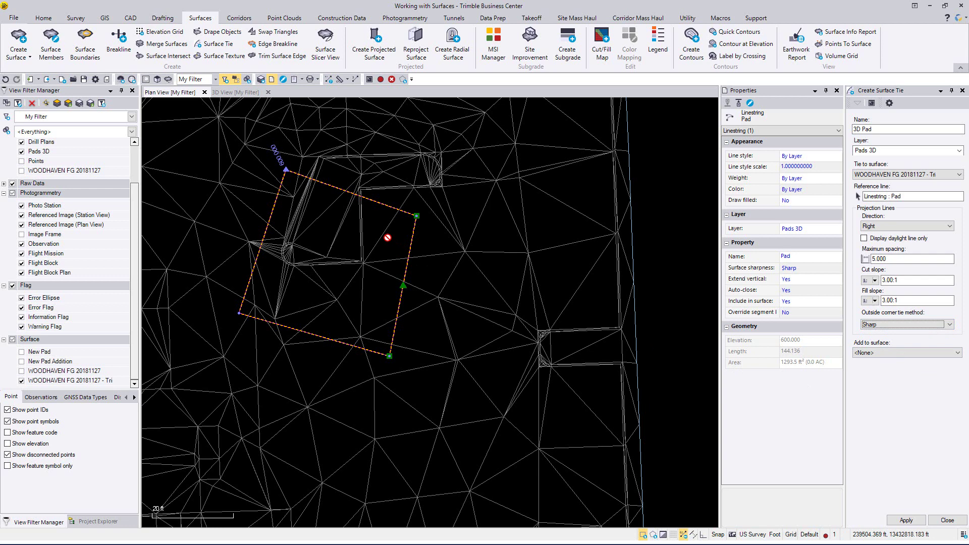
Create the surface tie around the pad without adding it to any surface.
left_click(896, 352)
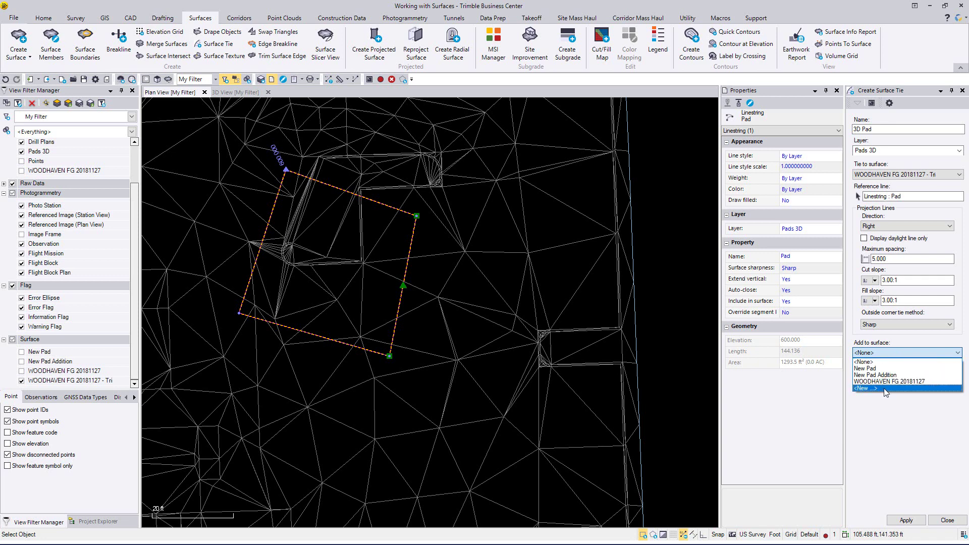
left_click(883, 353)
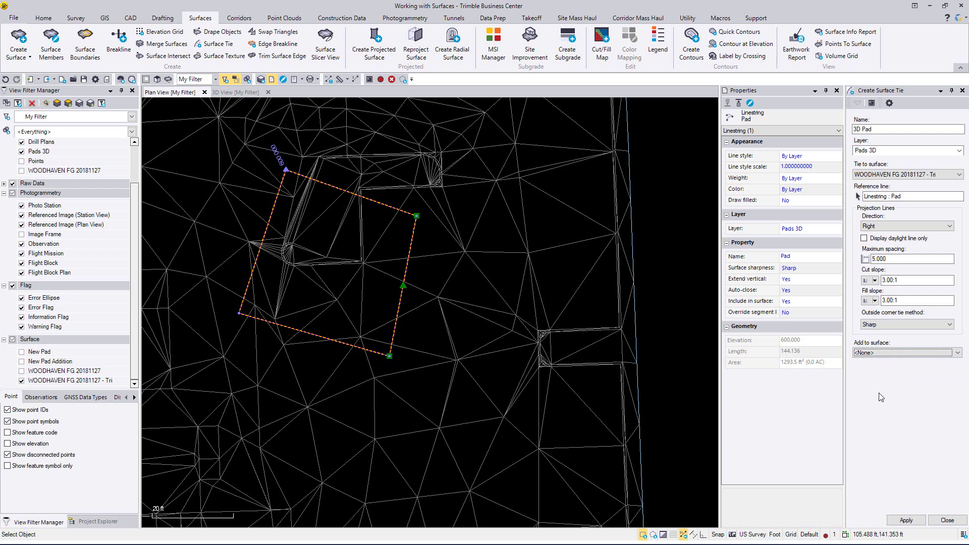
left_click(904, 520)
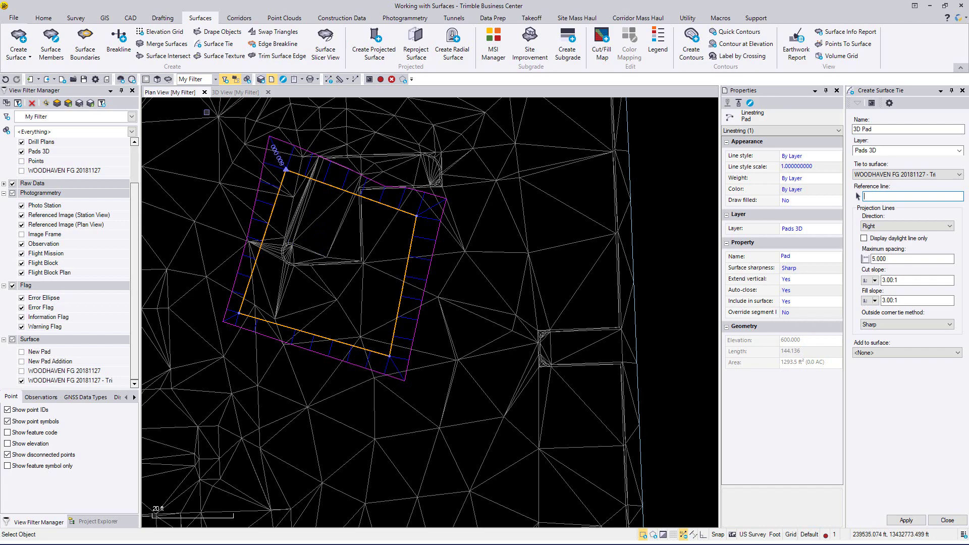
Examine in 3D how the pad's surface tie slopes meet the surrounding triangle-based surface from several angles.
left_click(233, 92)
mouse_move(459, 335)
middle_mouse_down()
mouse_move(462, 320)
mouse_move(495, 353)
mouse_move(550, 358)
mouse_move(390, 351)
mouse_move(460, 330)
middle_mouse_up()
middle_click_drag(363, 340, 512, 363)
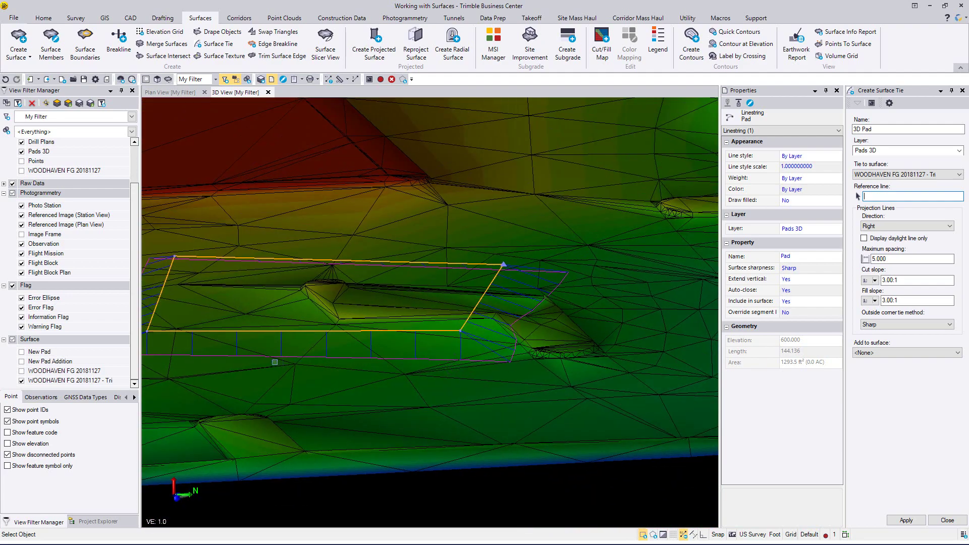
middle_click_drag(296, 362, 460, 366)
mouse_move(451, 322)
middle_mouse_down()
mouse_move(452, 335)
mouse_move(452, 317)
middle_mouse_up()
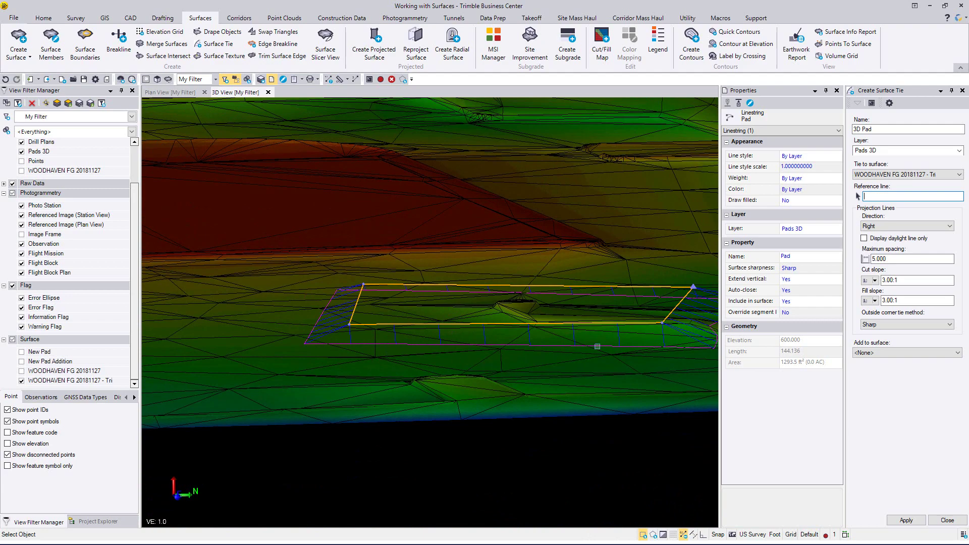
middle_click_drag(621, 346, 538, 386)
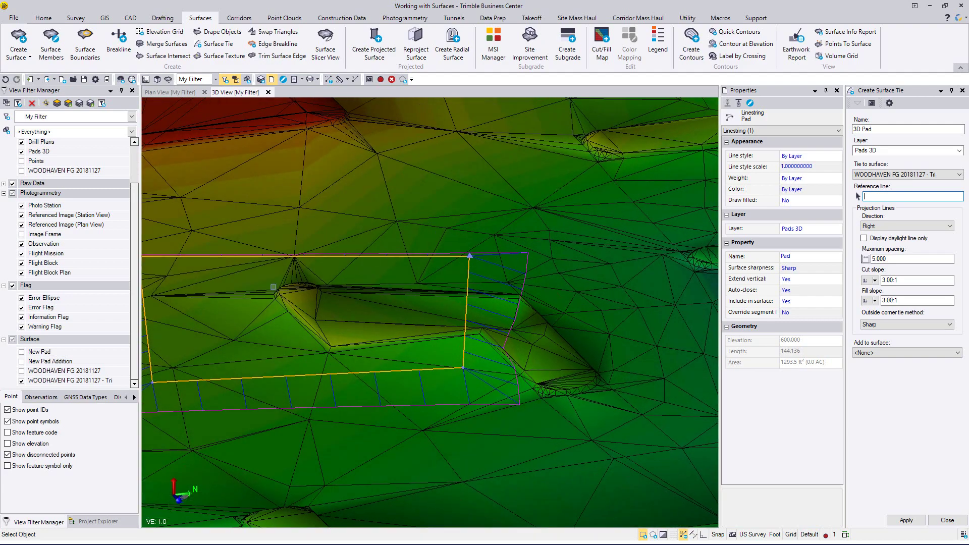
Show and hide the New Pad and New Pad Addition surfaces one at a time to compare them in 3D with the tied pad.
left_click(22, 352)
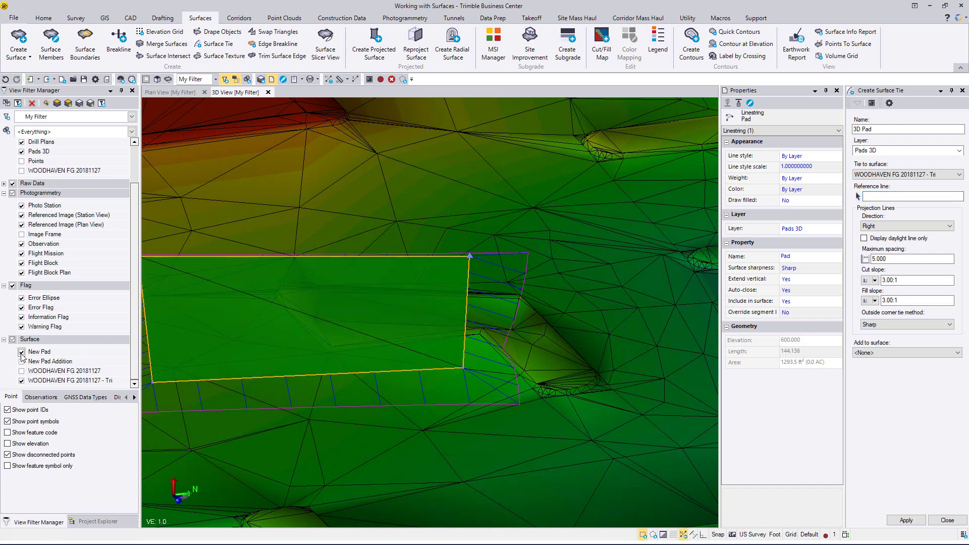
left_click(21, 352)
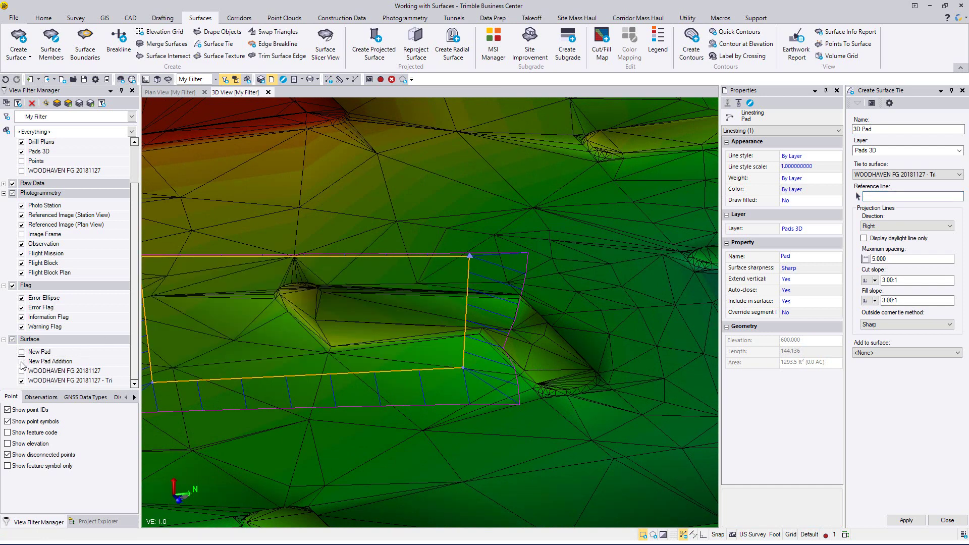
left_click(21, 362)
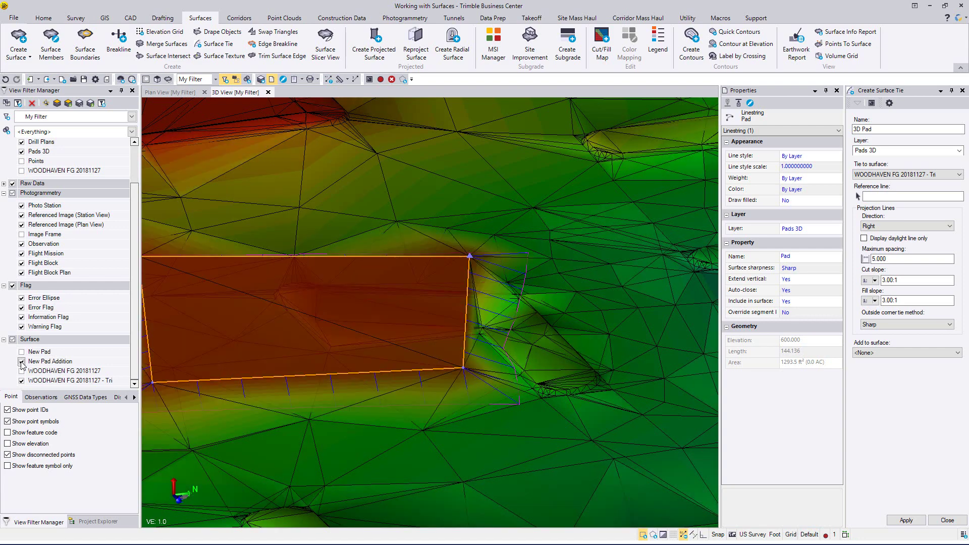
left_click(21, 362)
scroll(390, 331, "down", 5)
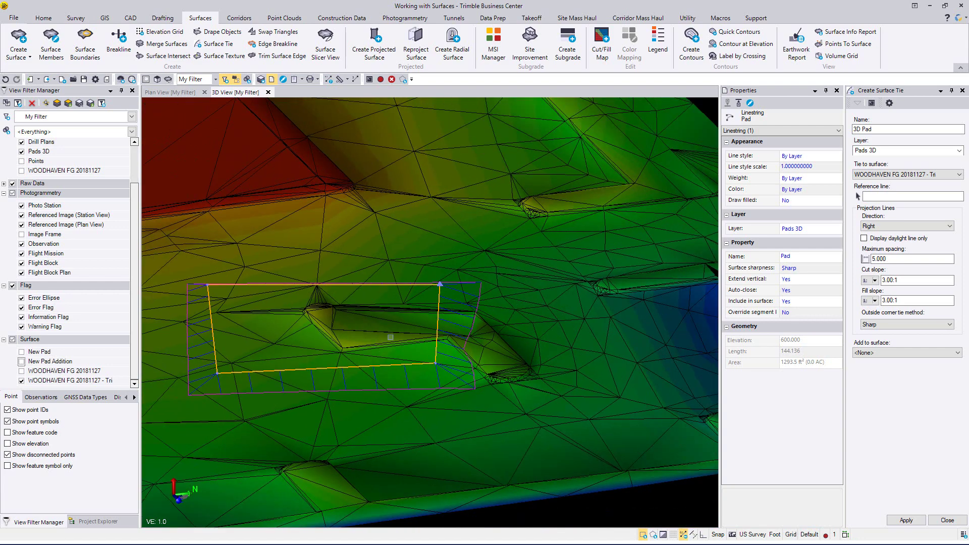
middle_click_drag(390, 330, 432, 328)
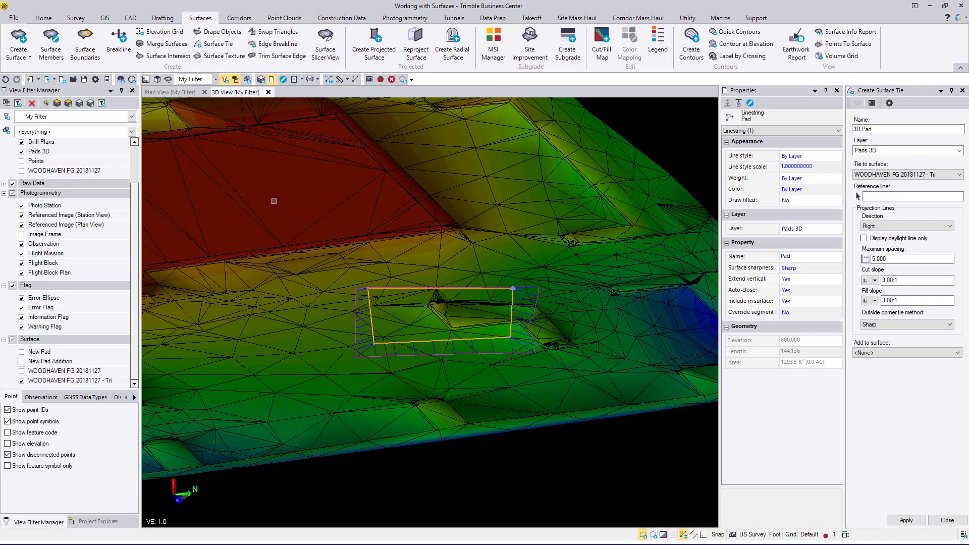
Return to the plan view and end the surface tie command.
left_click(172, 93)
left_click(864, 198)
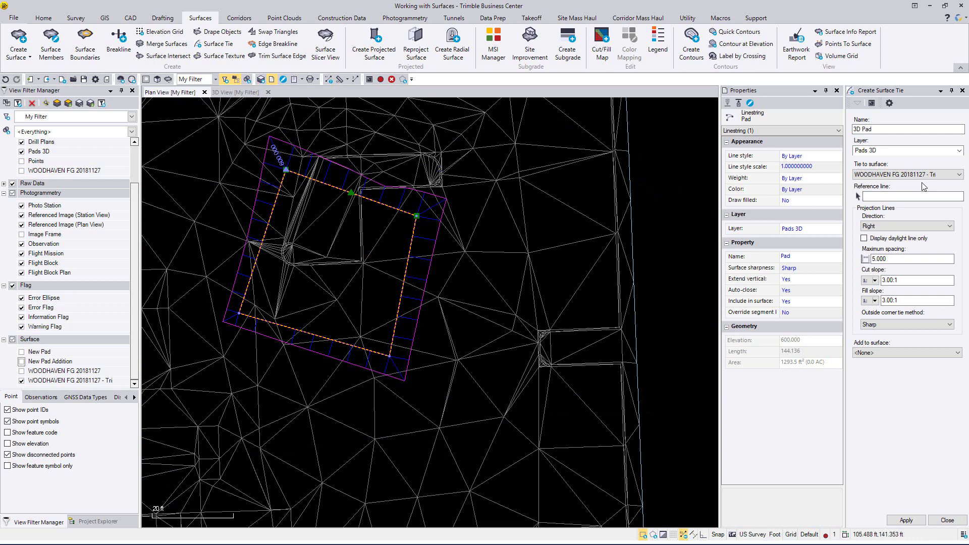
left_click(963, 91)
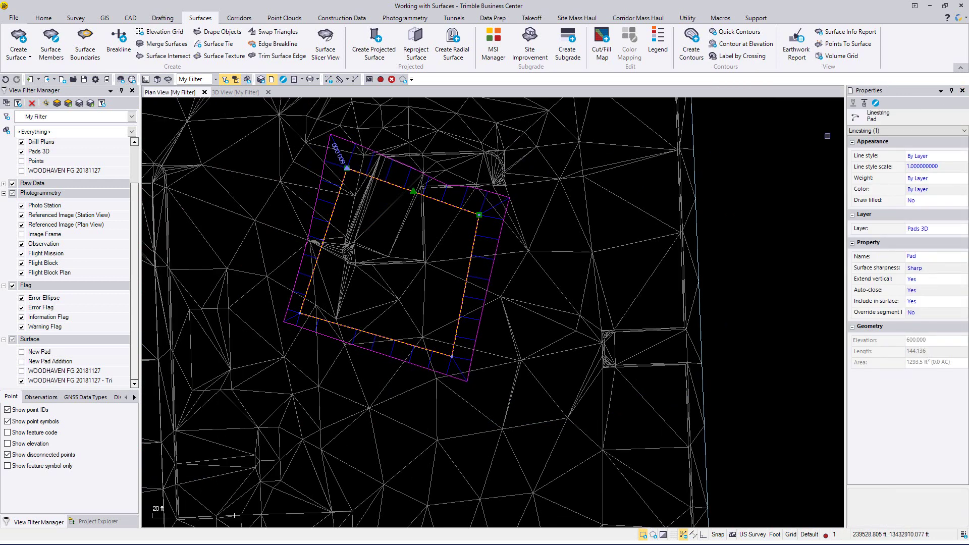
Begin a surface merge named Dumpster Merge, with WOODHAVEN FG 20181127 - Tri as surface 1 and New Pad as surface 2.
left_click(167, 44)
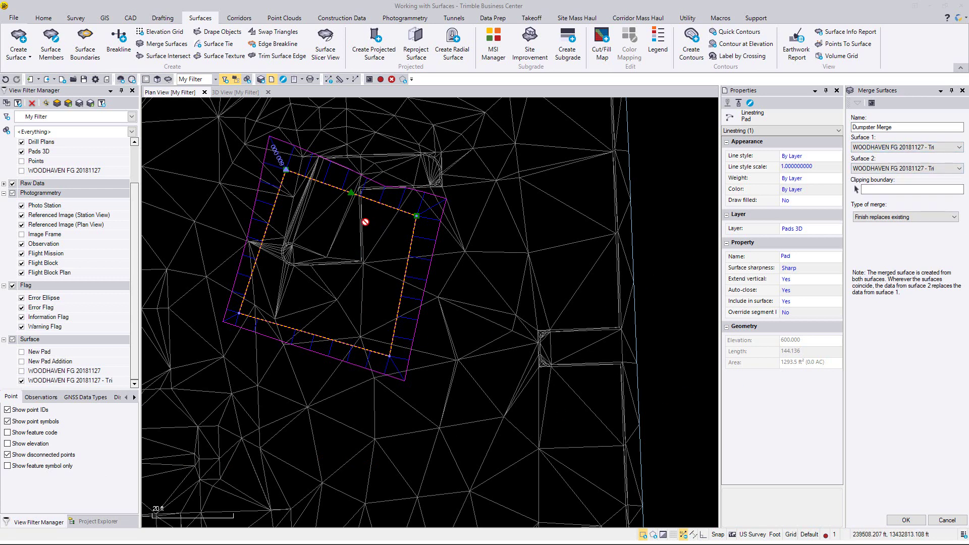
left_click(960, 147)
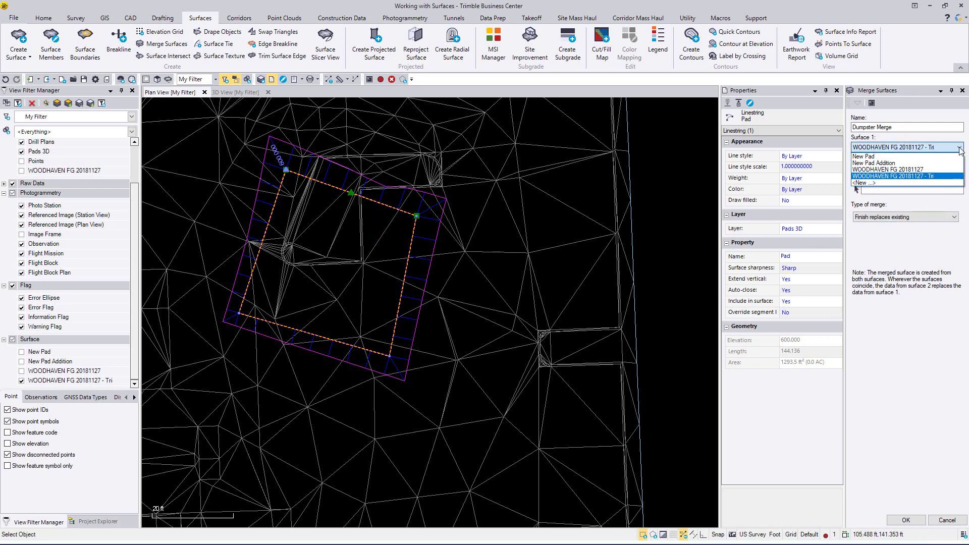
left_click(951, 177)
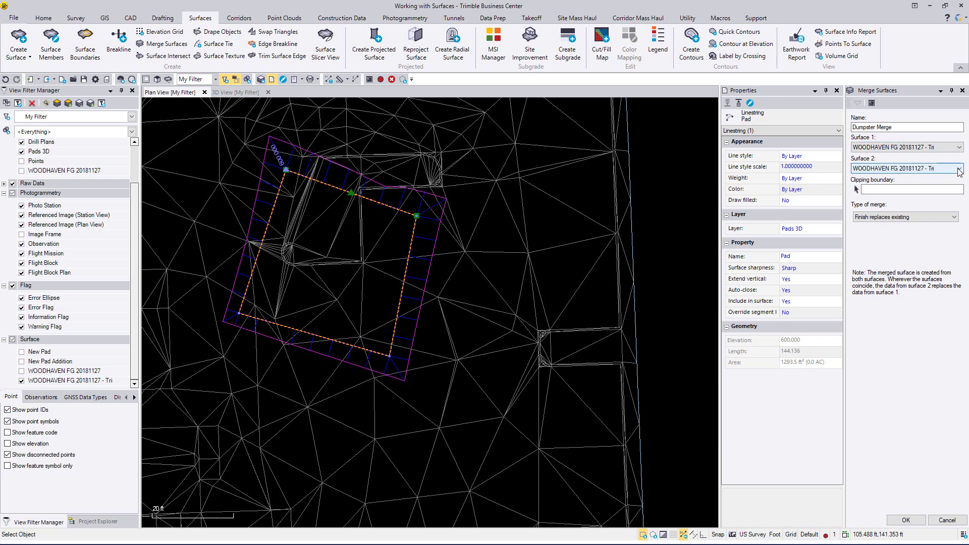
left_click(959, 169)
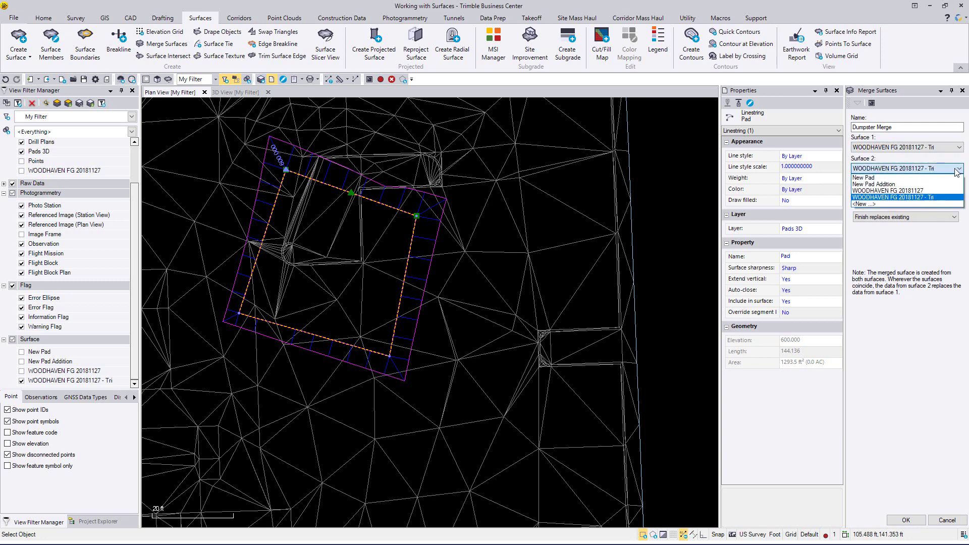
left_click(874, 178)
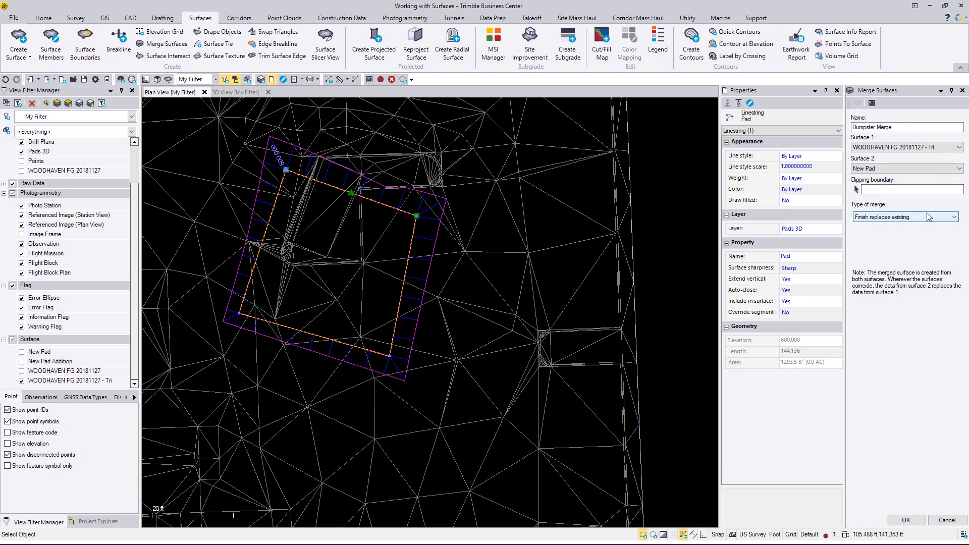
Create the merged surface with the merge type Finish replaces existing and no clipping boundary.
left_click(954, 218)
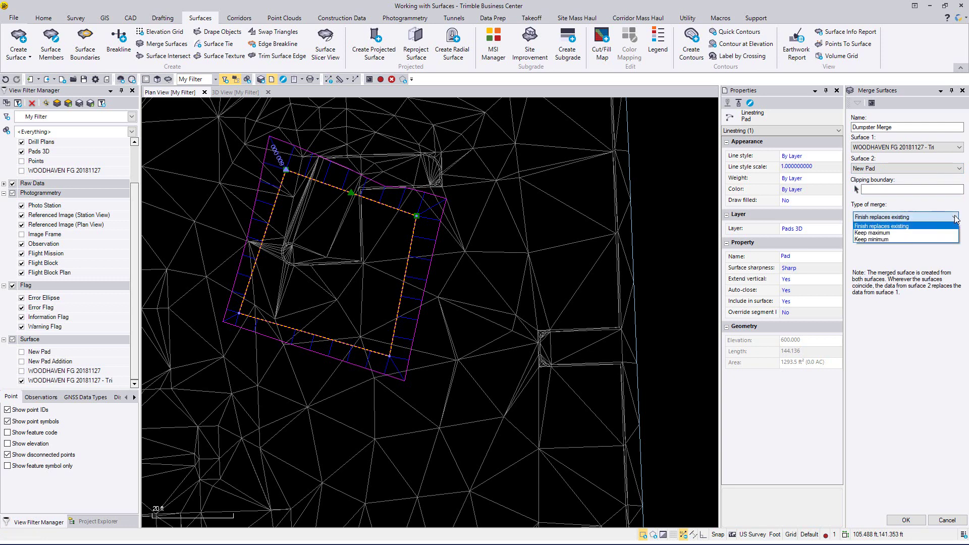
left_click(955, 218)
left_click(954, 219)
left_click(955, 219)
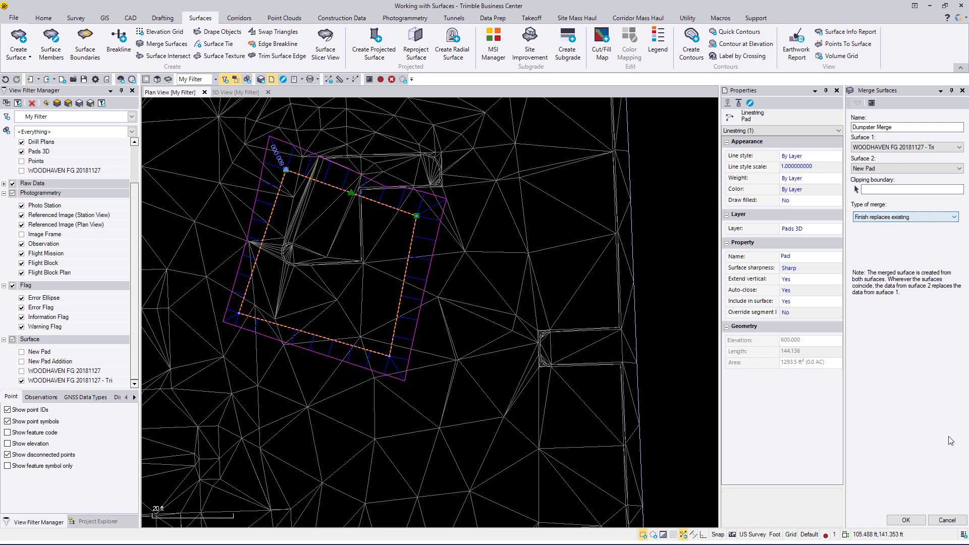
left_click(906, 521)
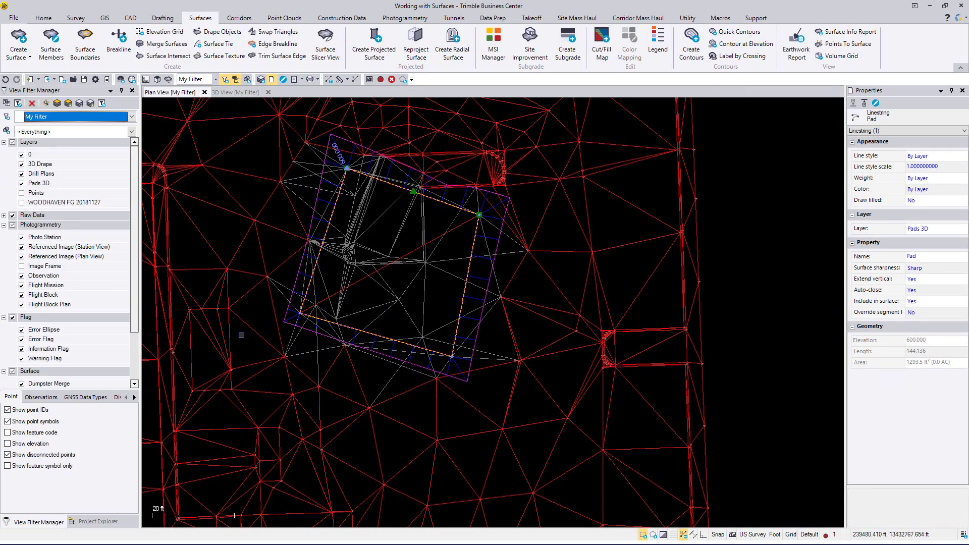
Hide the WOODHAVEN FG 20181127 - Tri surface and examine the Dumpster Merge surface around the pad in 3D.
scroll(68, 262, "down", 2)
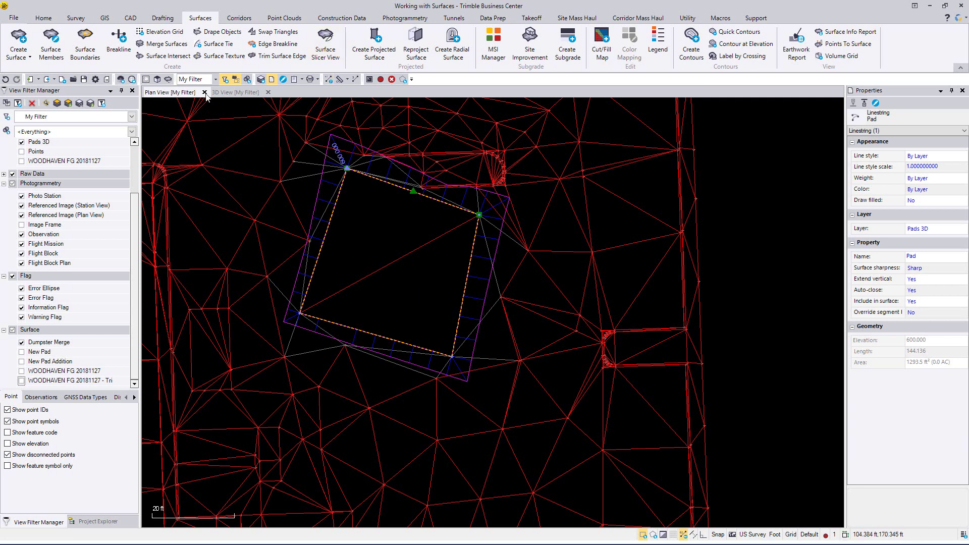
left_click(226, 93)
left_click_drag(535, 291, 665, 324)
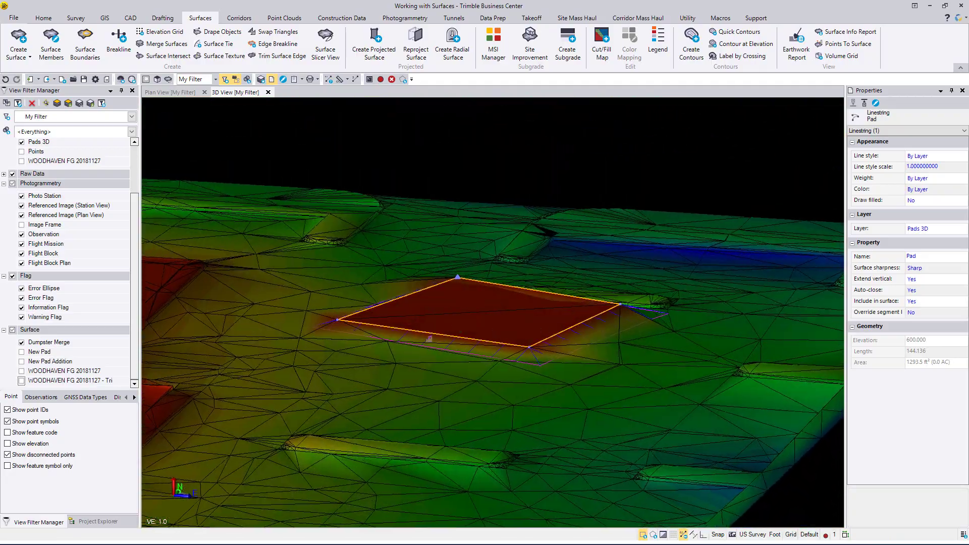
left_click_drag(416, 343, 132, 394)
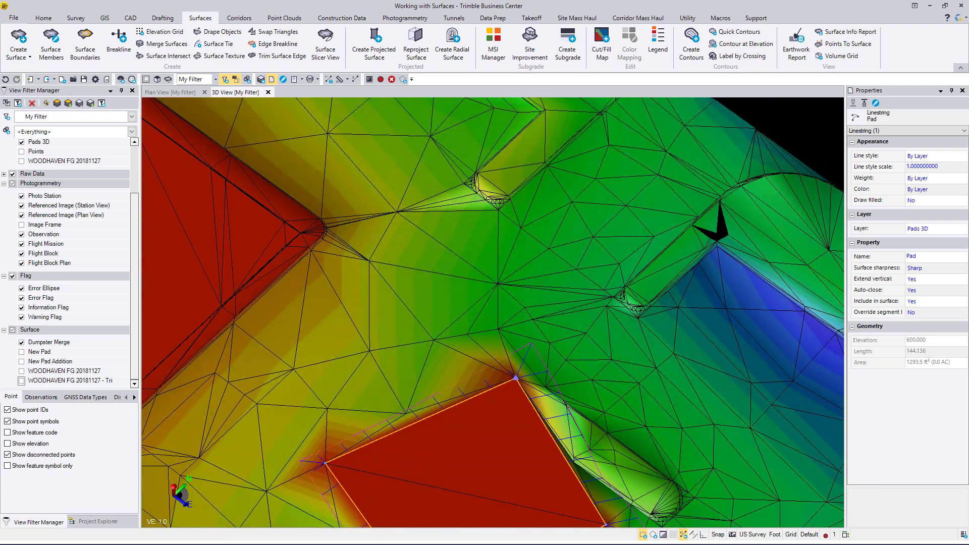